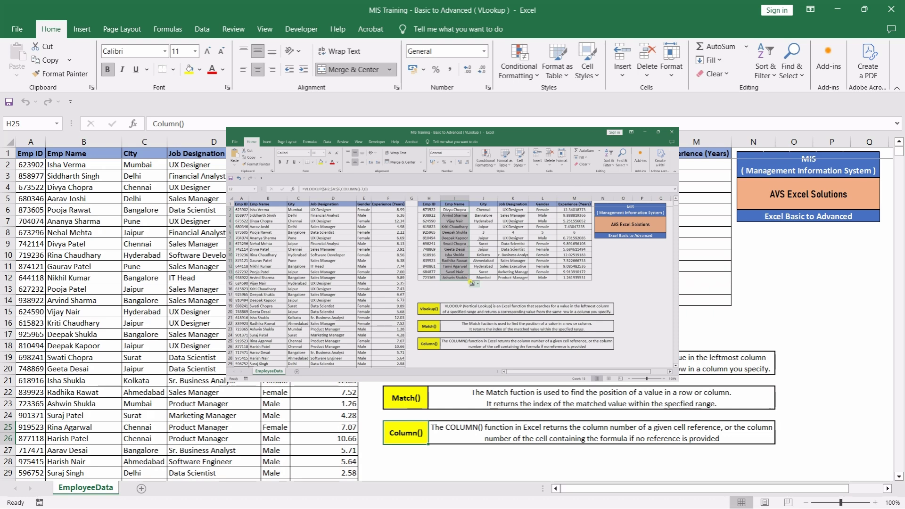
left_click(407, 399)
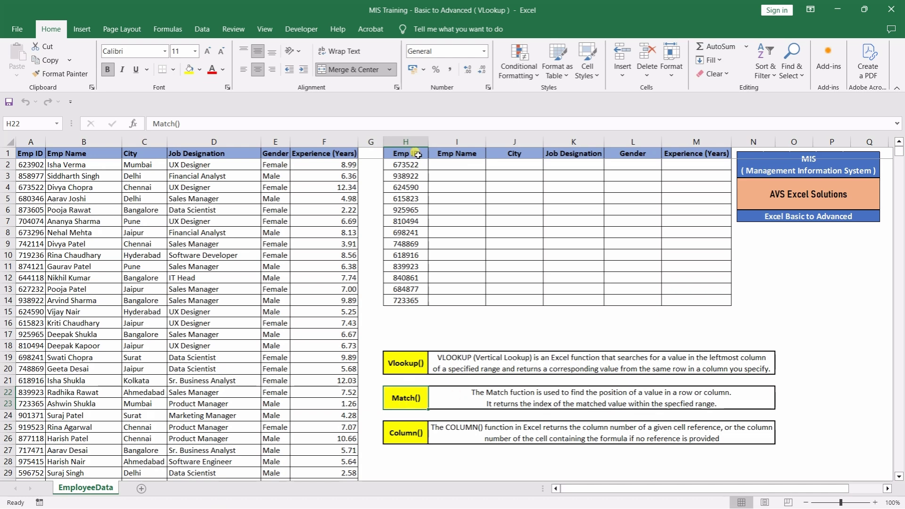
left_click(420, 168)
key("ctrl+c")
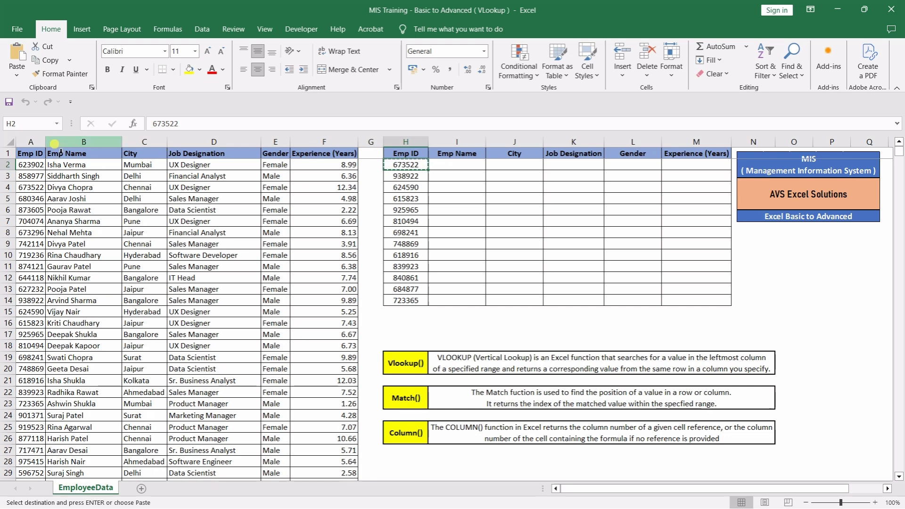
left_click(32, 141)
left_click(8, 154)
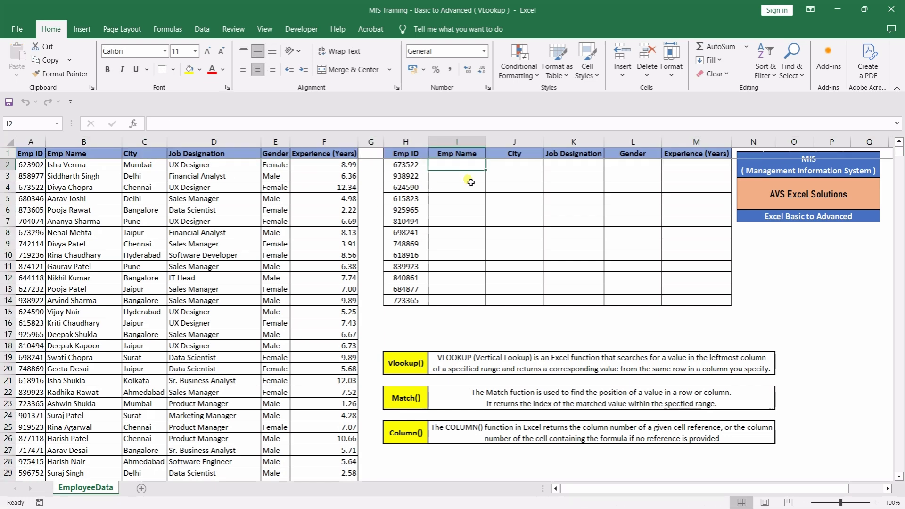
Step: Start a MATCH formula in I2 with the row-locked header reference I$1 as its lookup value
type("=ma")
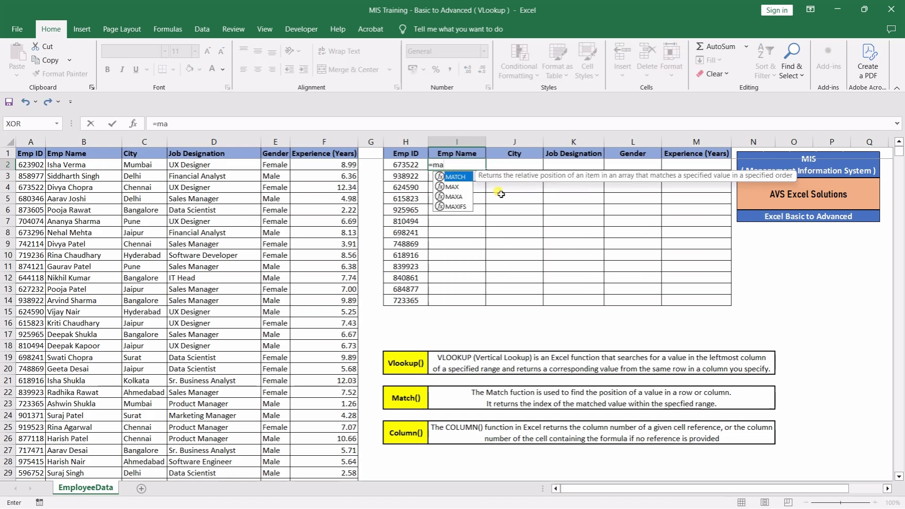
key("Tab")
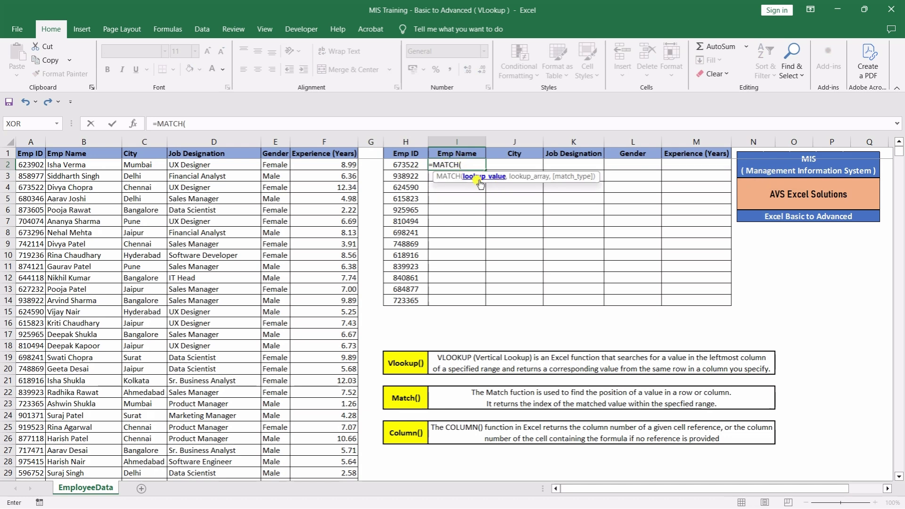
left_click(472, 155)
key("F4")
type(",")
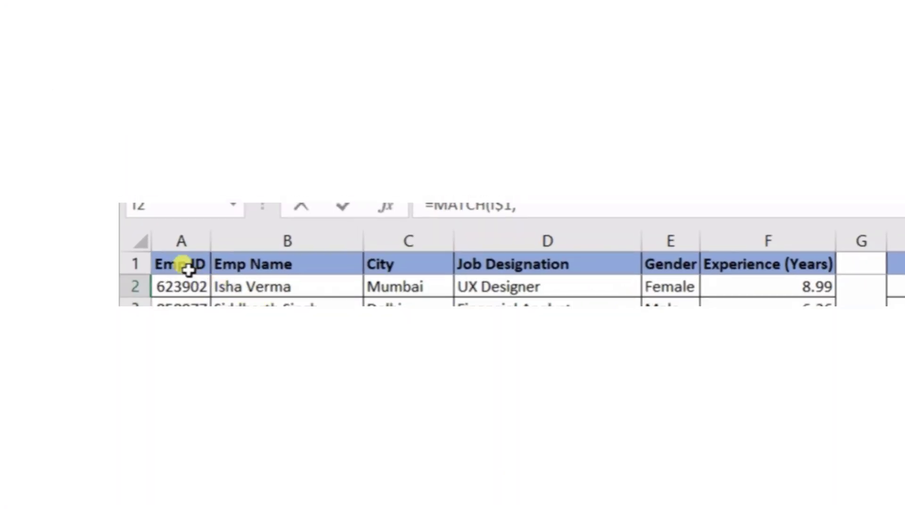
Step: Complete the MATCH formula with lookup array $A$1:$F$1 and match type 0, and fill it across through M2
left_click(187, 267)
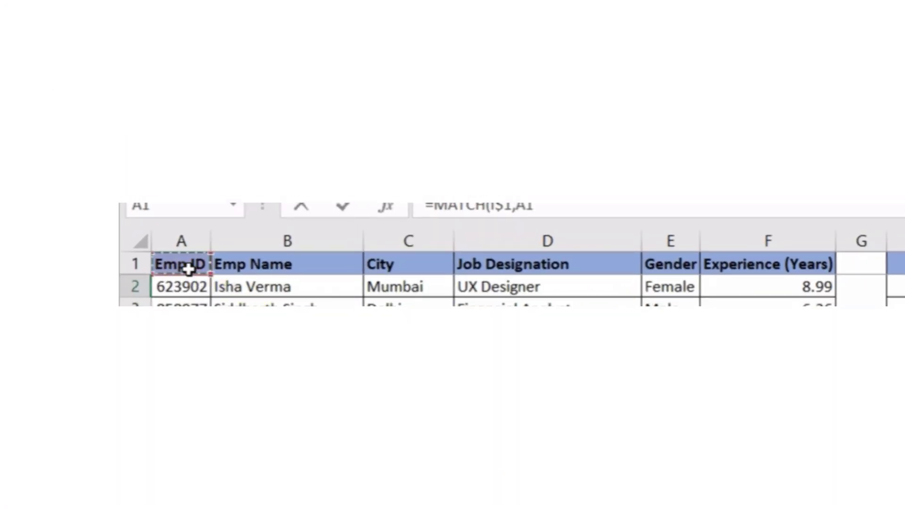
key("ctrl+shift+Right")
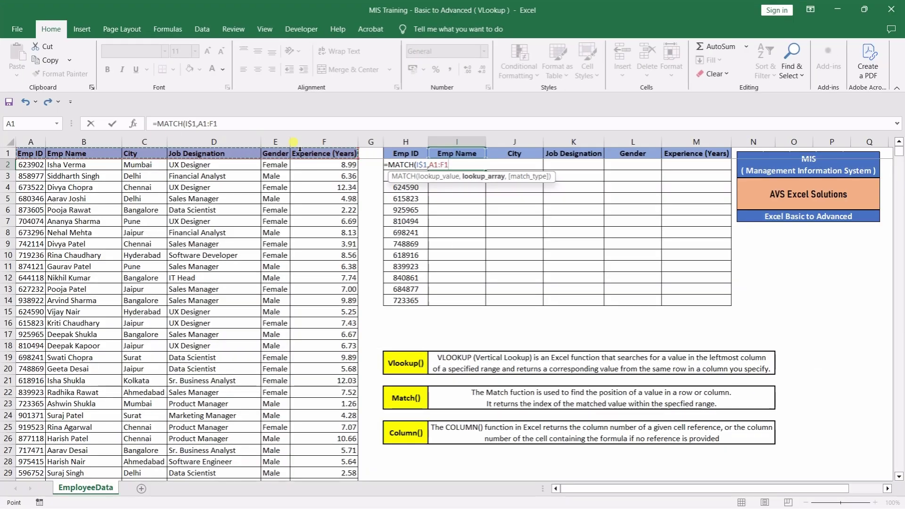
key("F4")
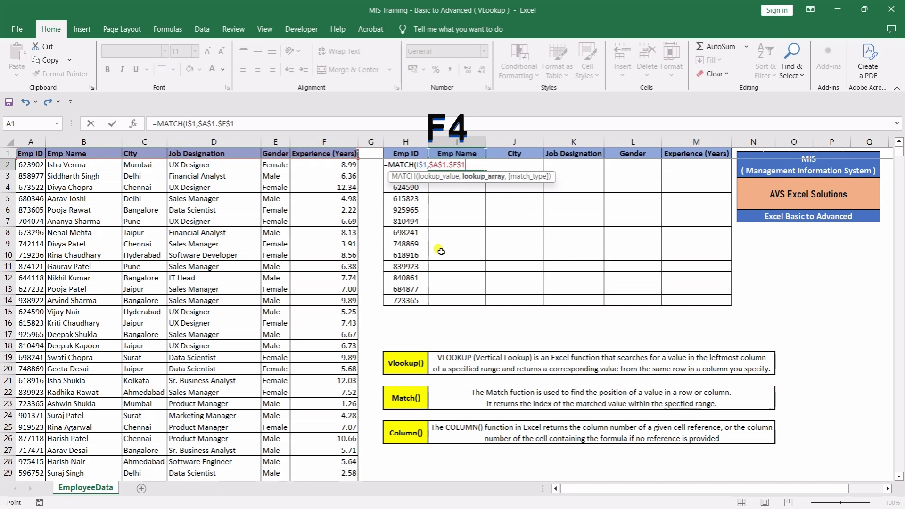
type(",")
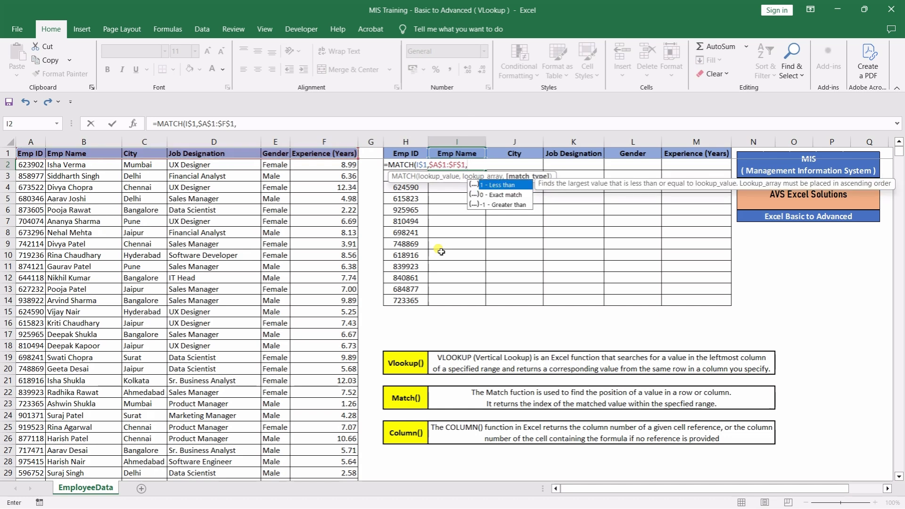
key("Down")
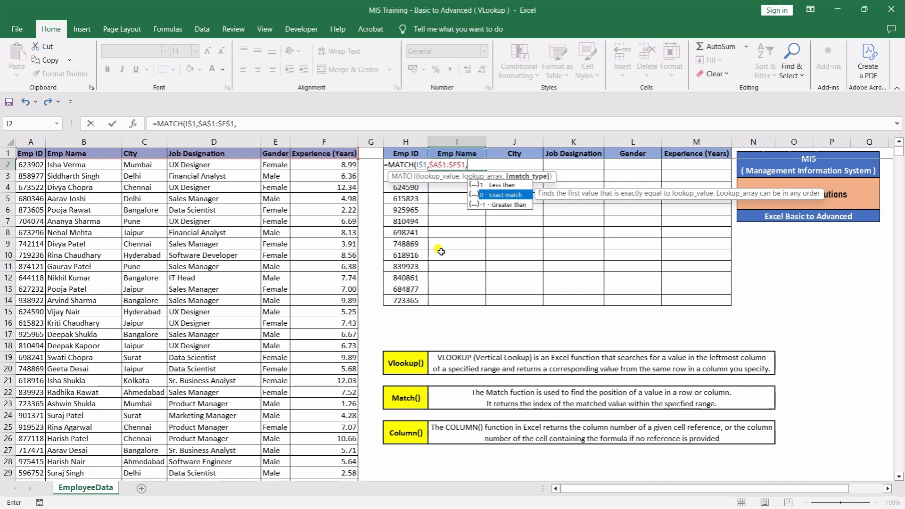
key("Tab")
key("Return")
key("Up")
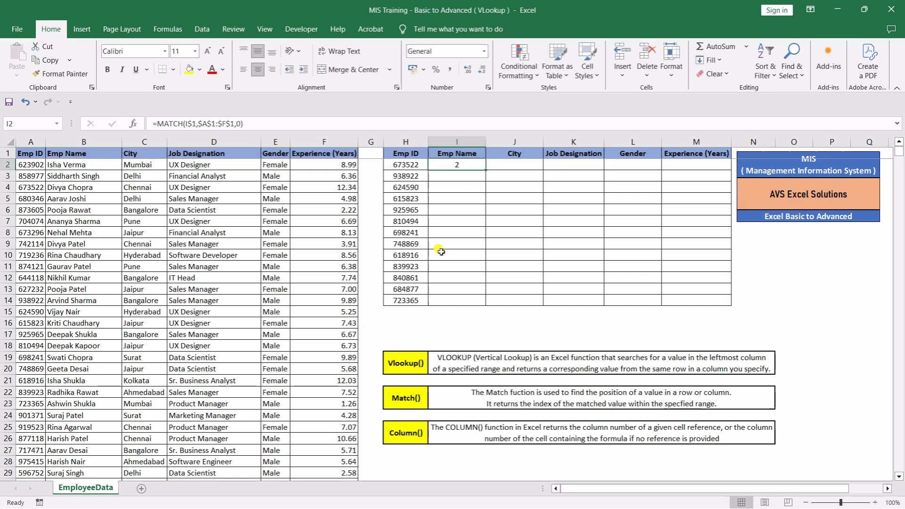
left_click_drag(486, 170, 709, 174)
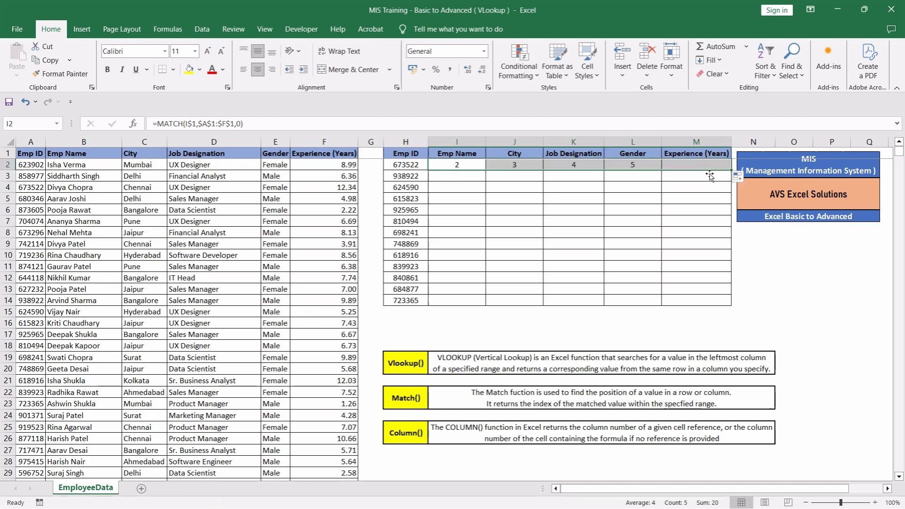
Step: Compare the headers of the lookup table with the source headers in A1:F1, and check the MATCH formula in I2
left_click(469, 154)
key("shift+Right")
key("shift+Right")
key("shift+Right")
key("shift+Right")
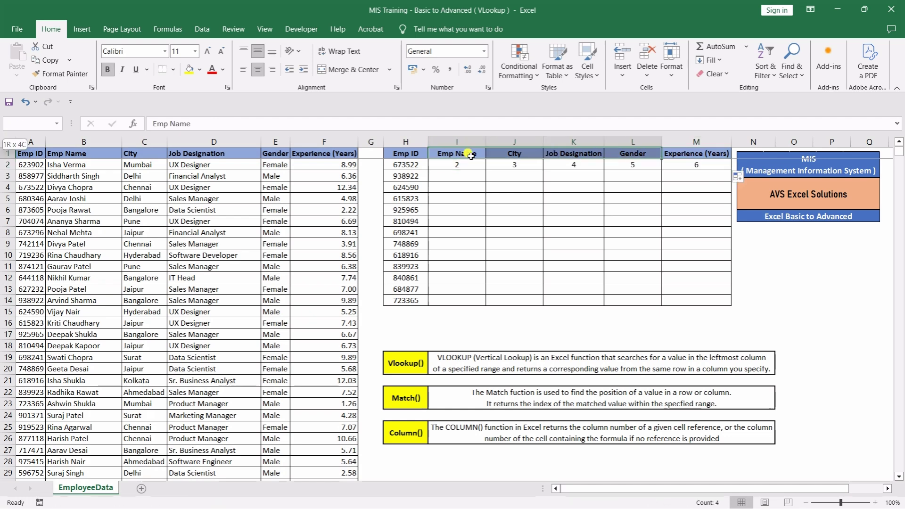
key("ctrl+Left")
key("ctrl+Left")
key("ctrl+Left")
key("ctrl+shift+Right")
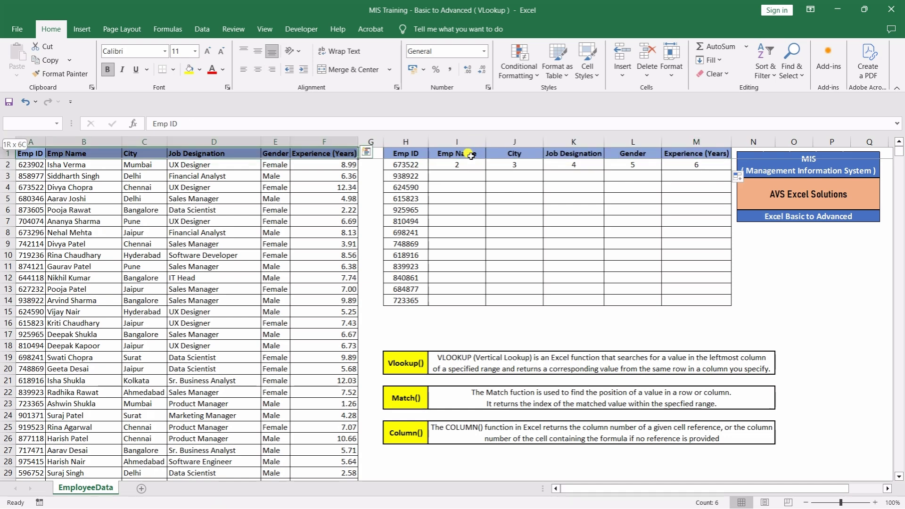
key("Right")
key("Right")
key("Right")
key("Right")
key("Right")
key("Right")
key("Right")
key("Right")
key("Down")
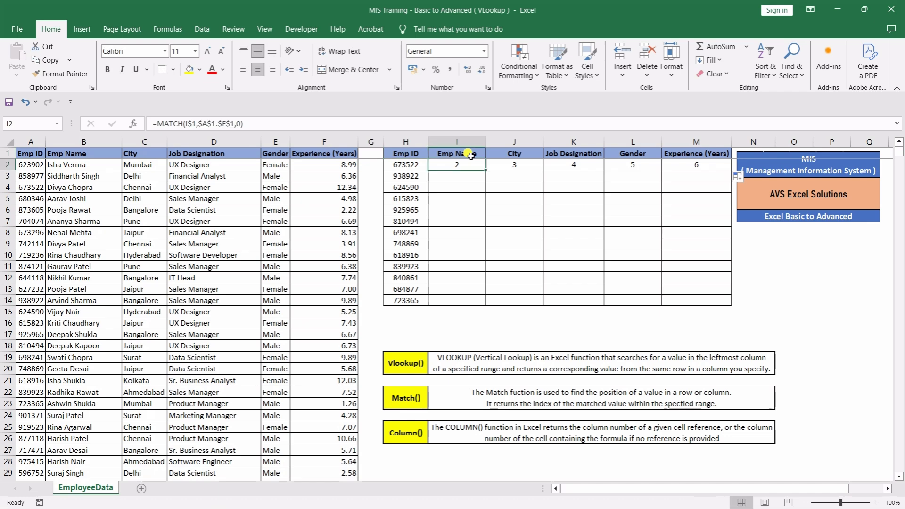
Step: Start a VLOOKUP formula in I3 with the column-locked reference $H3 as its lookup value
key("Down")
key("Up")
key("Down")
type("=vl")
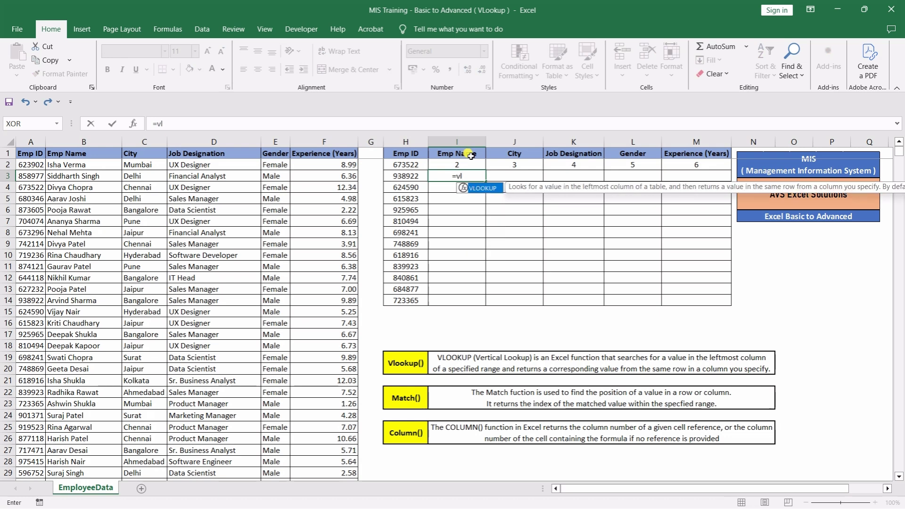
double_click(481, 188)
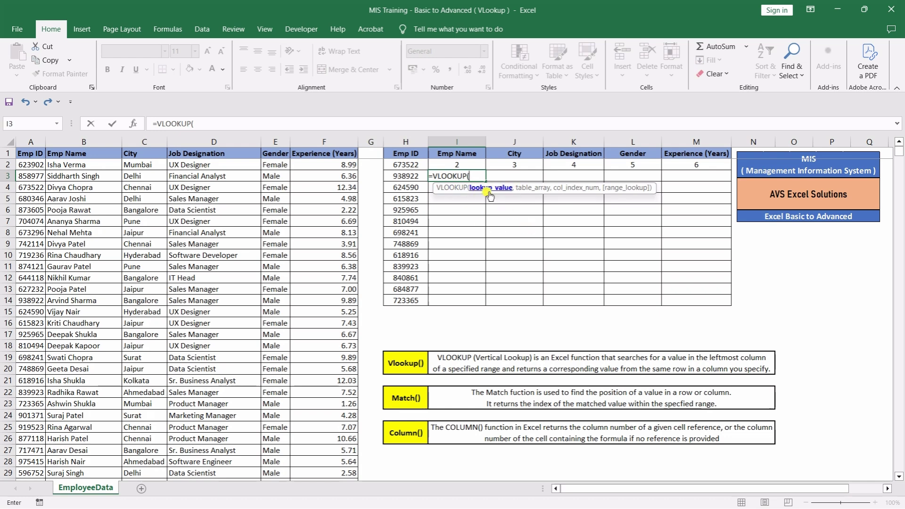
left_click(406, 179)
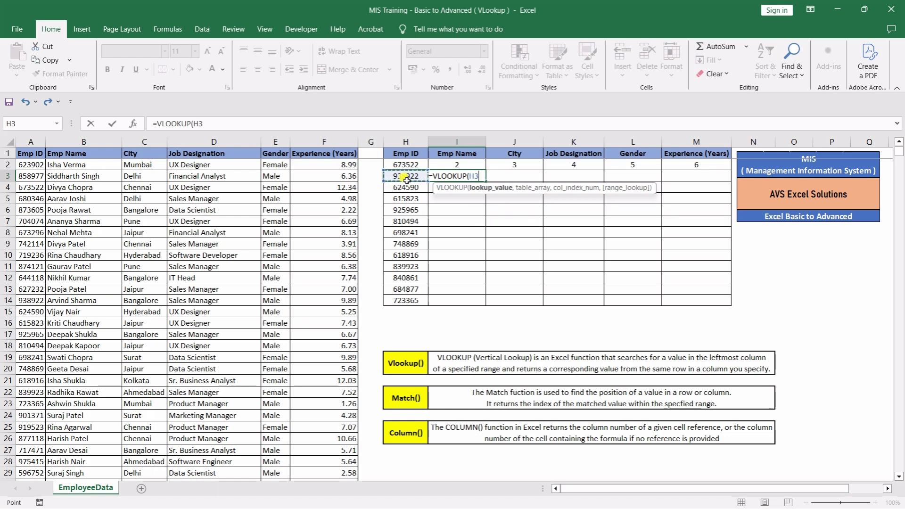
key("F4")
key("F4")
key("F4")
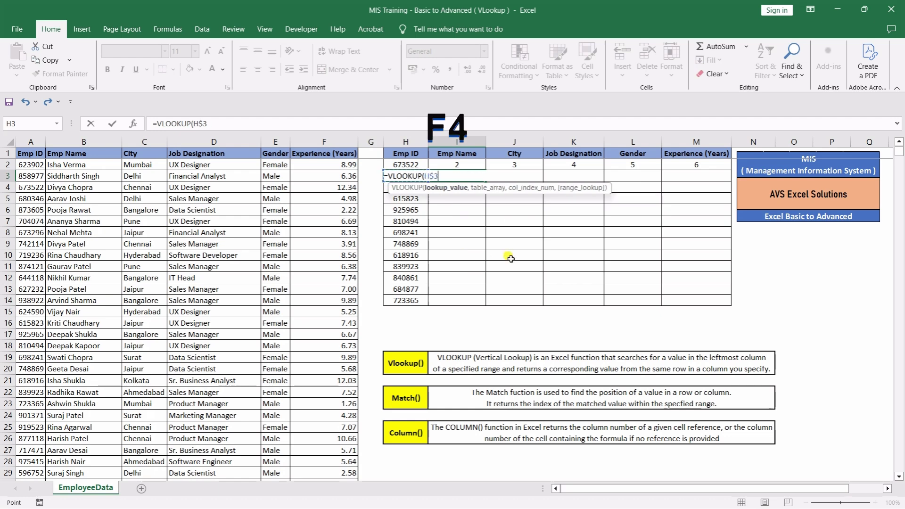
type(",")
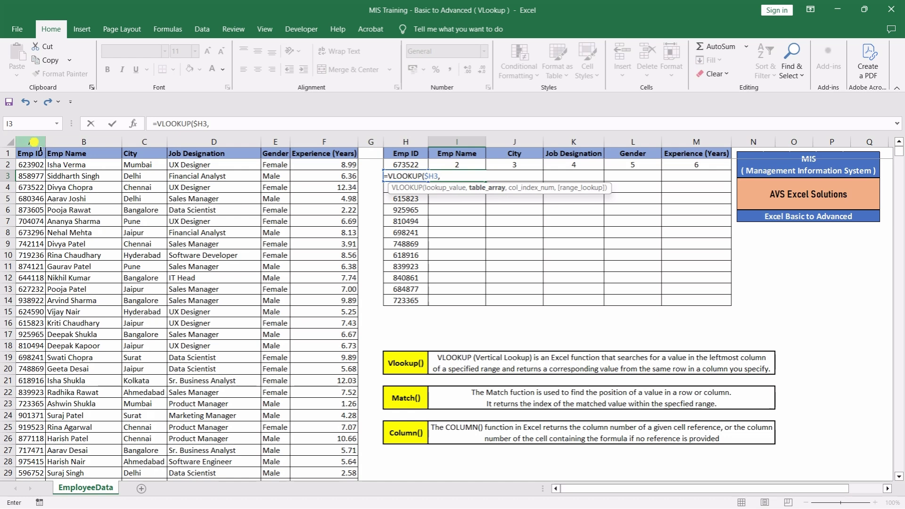
Step: Complete the VLOOKUP with table array $A:$F, column index 2 and range lookup 0, and fill it across through M3
left_click_drag(34, 141, 340, 139)
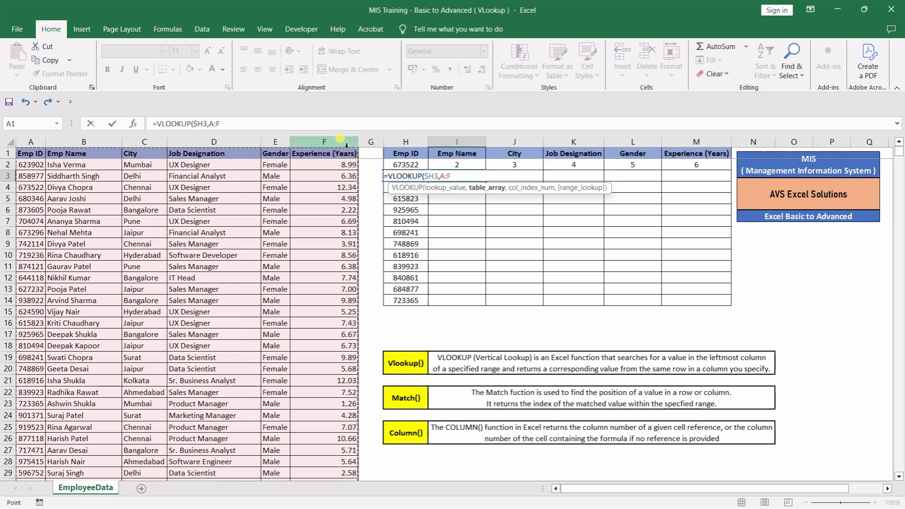
key("F4")
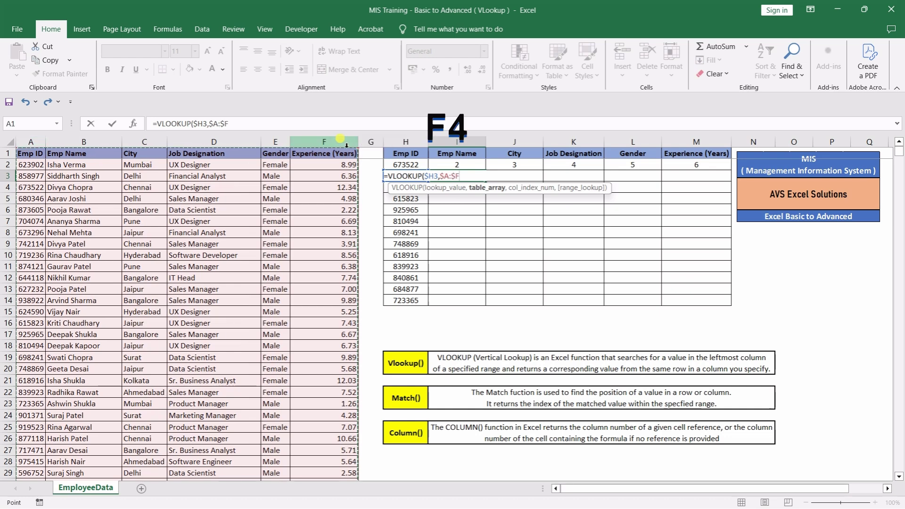
type(",2")
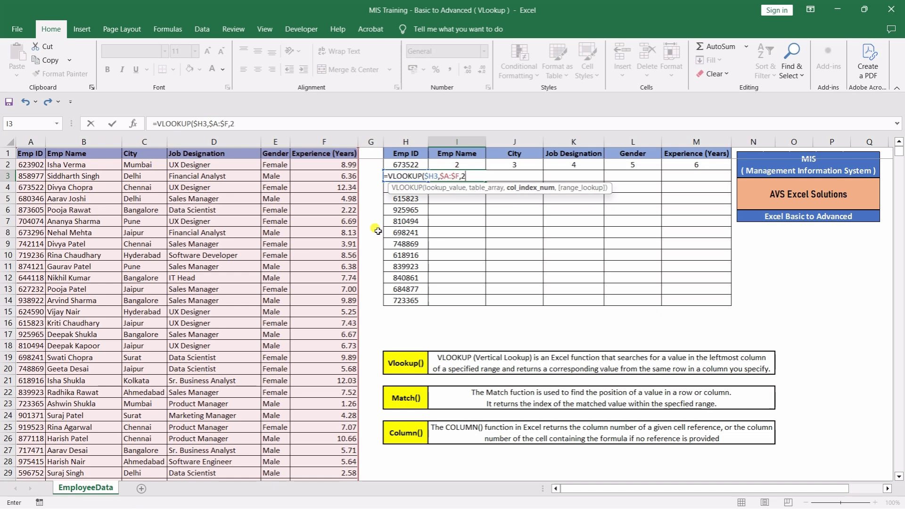
type(",")
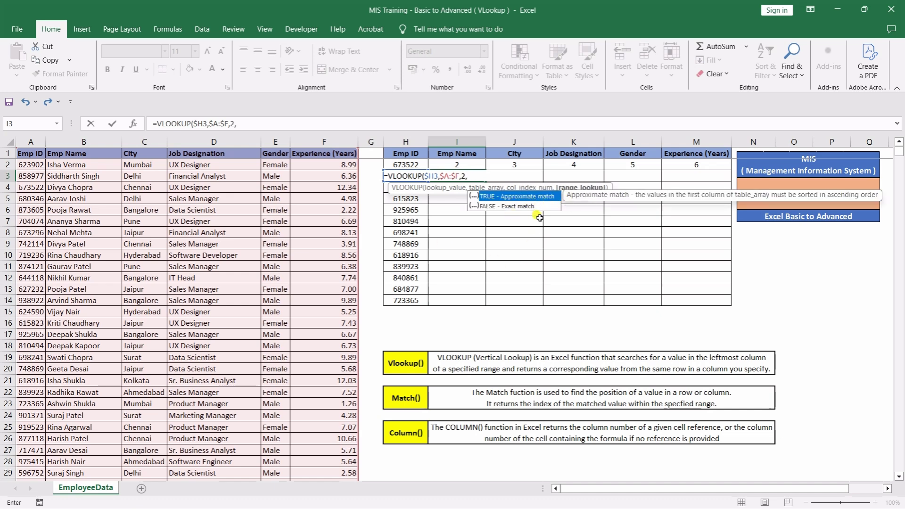
key("Down")
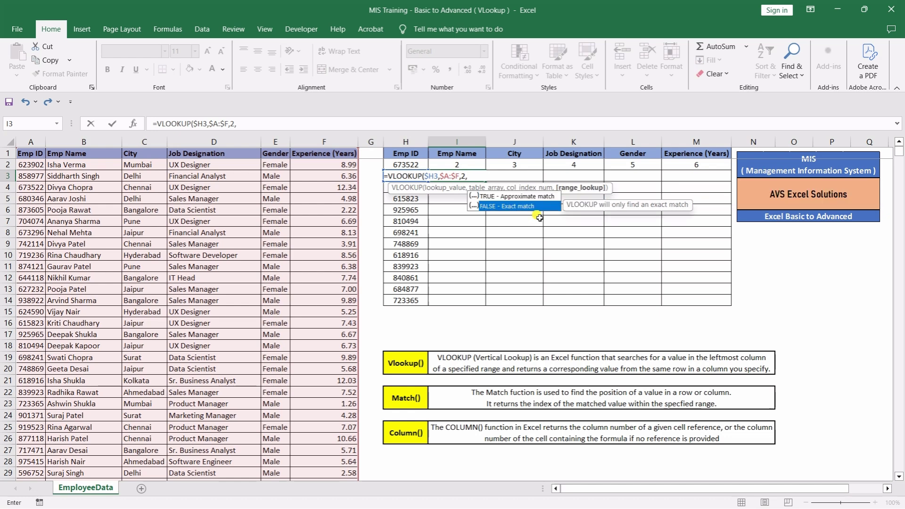
key("Tab")
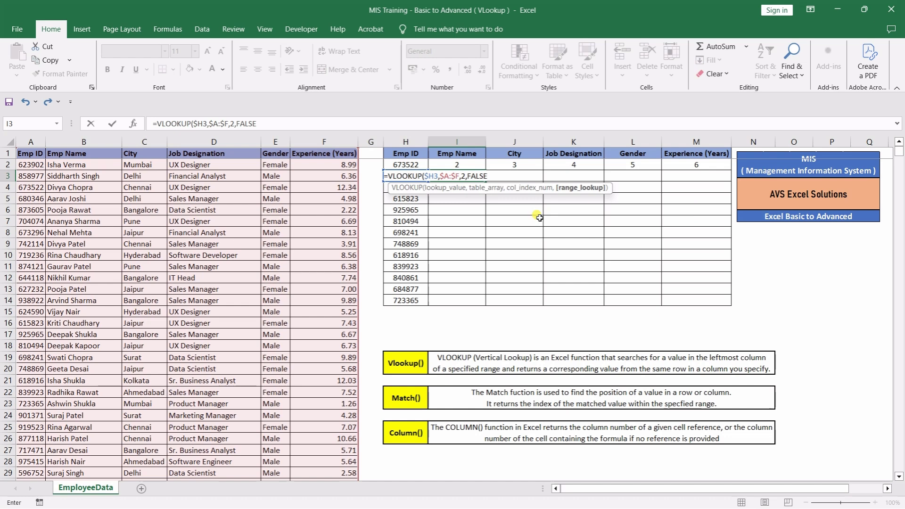
key("BackSpace")
key("BackSpace")
key("BackSpace")
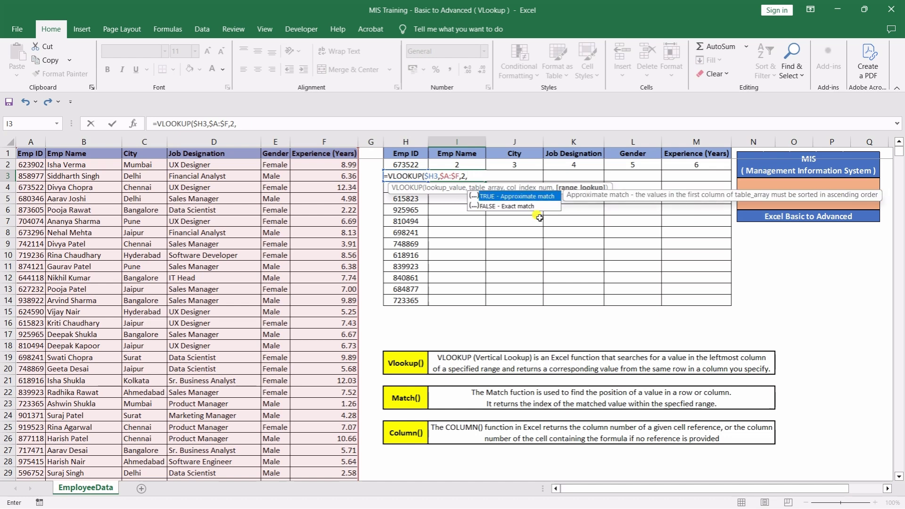
type("0")
key("ctrl+Return")
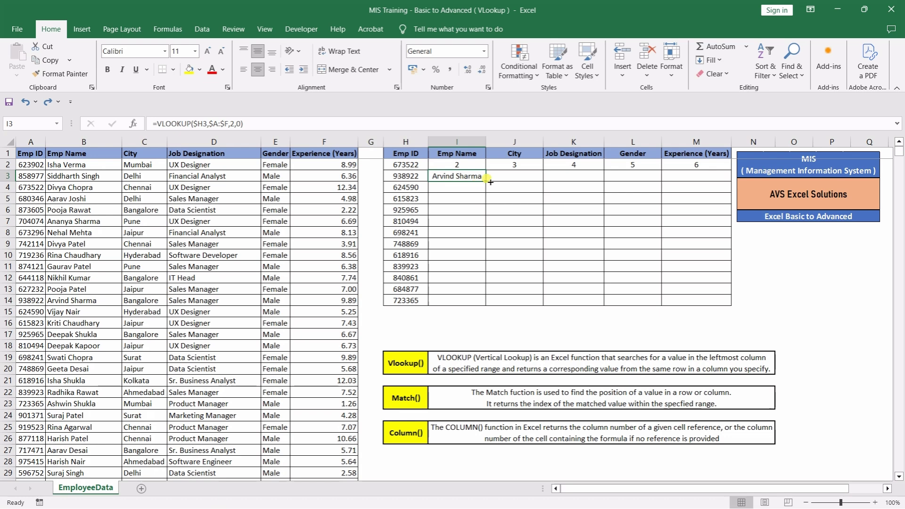
left_click_drag(490, 186, 700, 182)
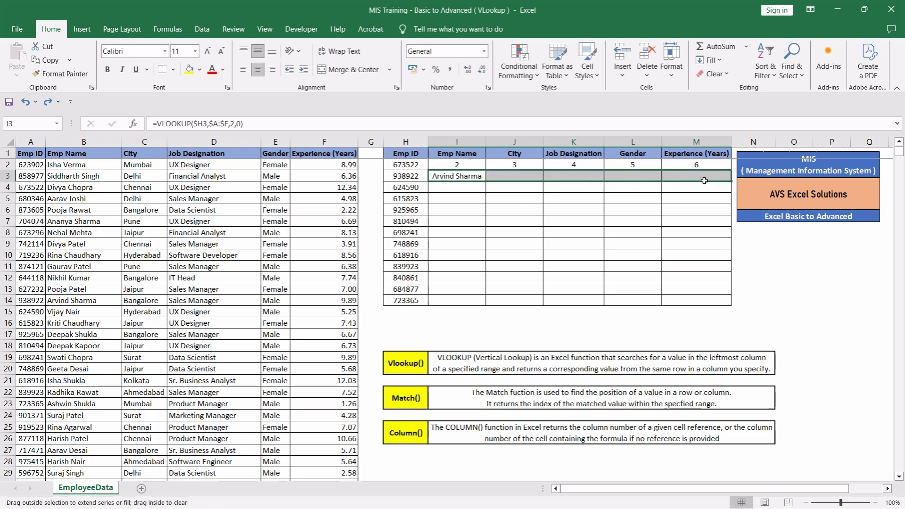
Step: Set the column index of the City VLOOKUP in J3 to 3
key("Left")
key("Right")
key("Right")
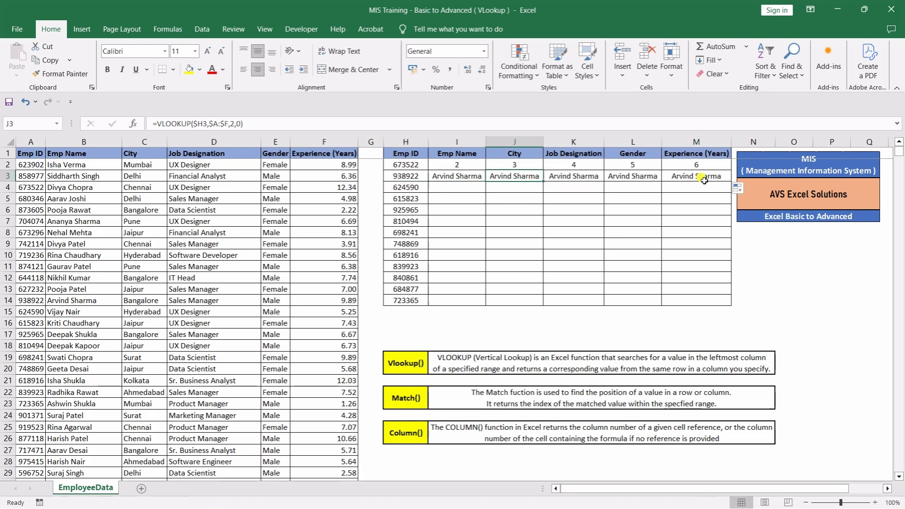
key("F2")
key("Left")
key("Left")
key("Left")
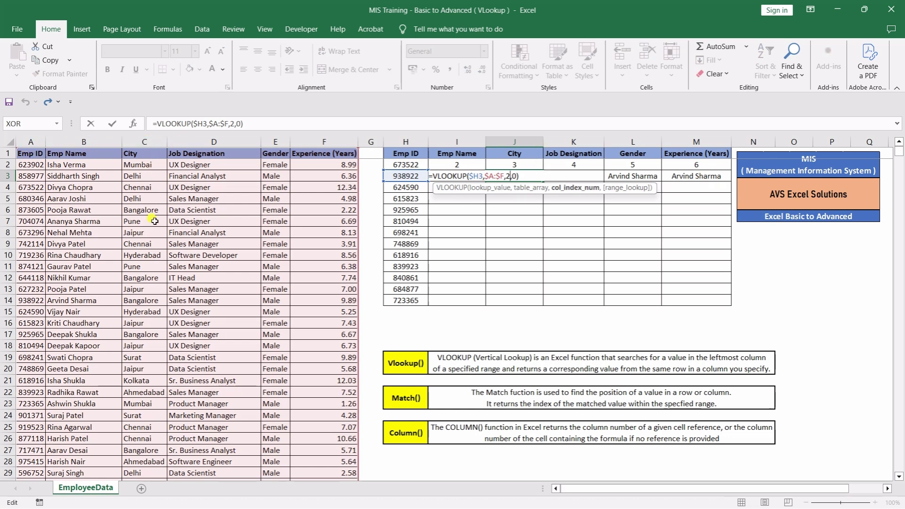
key("BackSpace")
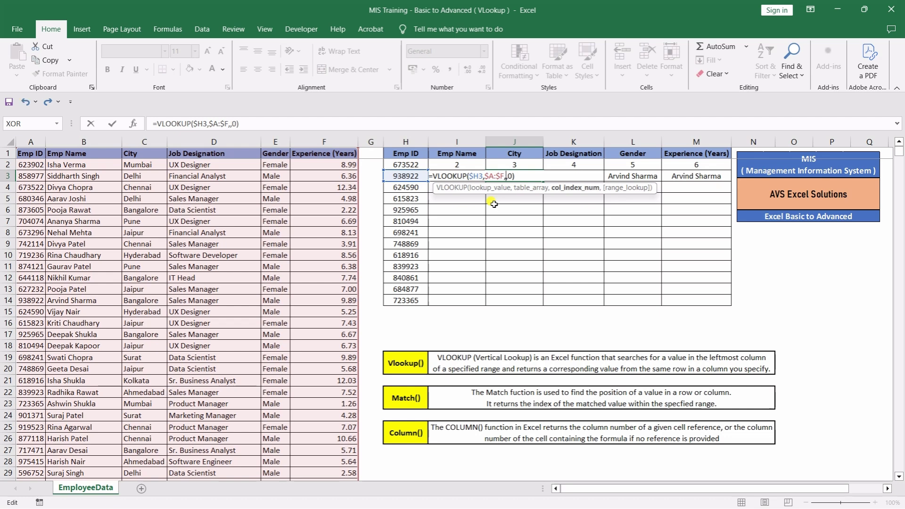
type("3")
key("Return")
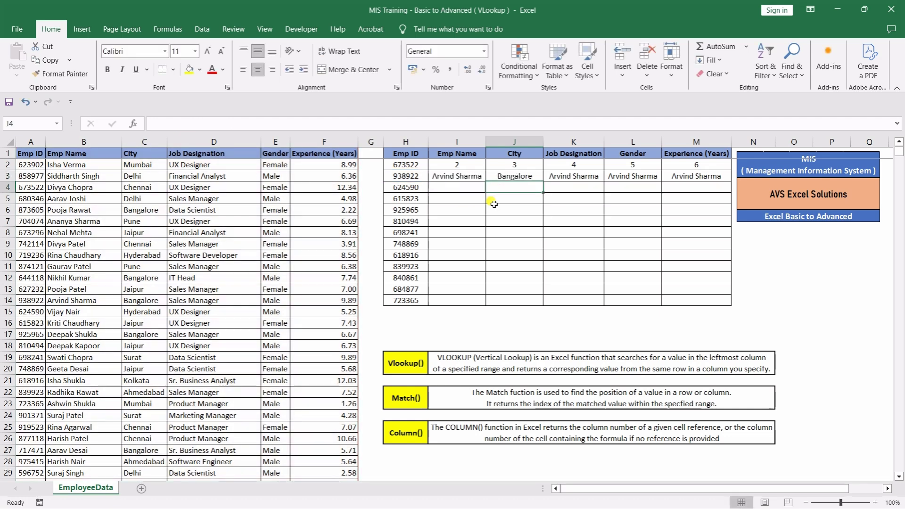
Step: Set the column index of the Job Designation VLOOKUP in K3 to 4
key("Up")
key("Right")
key("F2")
key("Left")
key("Left")
key("Left")
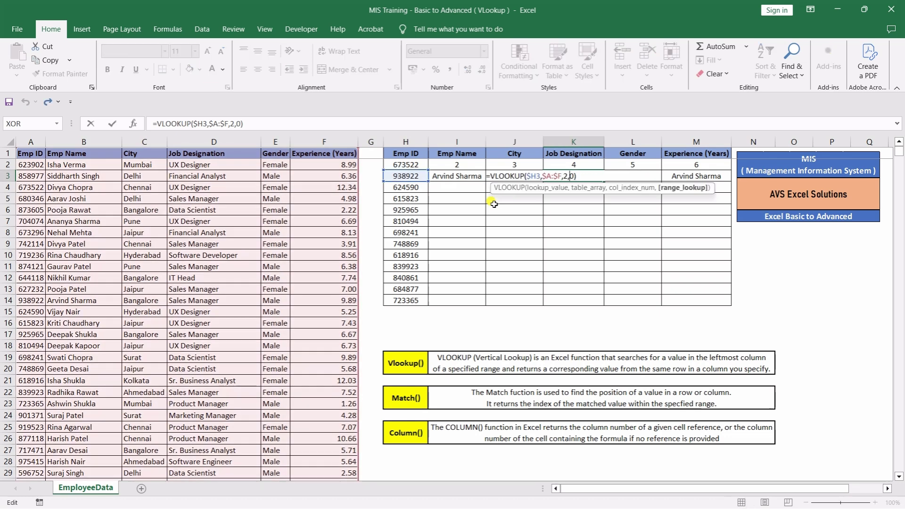
key("Delete")
type("4")
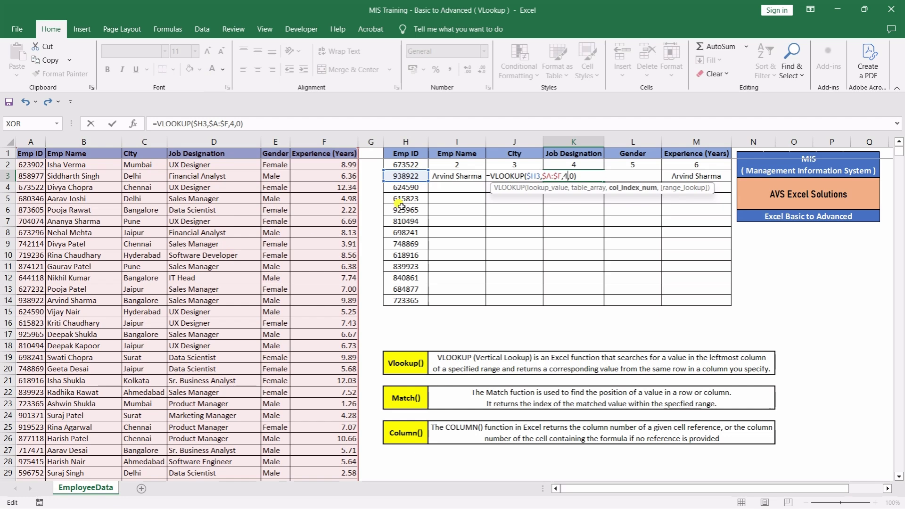
key("Return")
Step: Set the column index of the Gender VLOOKUP in L3 to 5
key("Up")
key("Right")
key("F2")
key("Left")
key("Left")
key("Left")
key("BackSpace")
type("5")
key("Return")
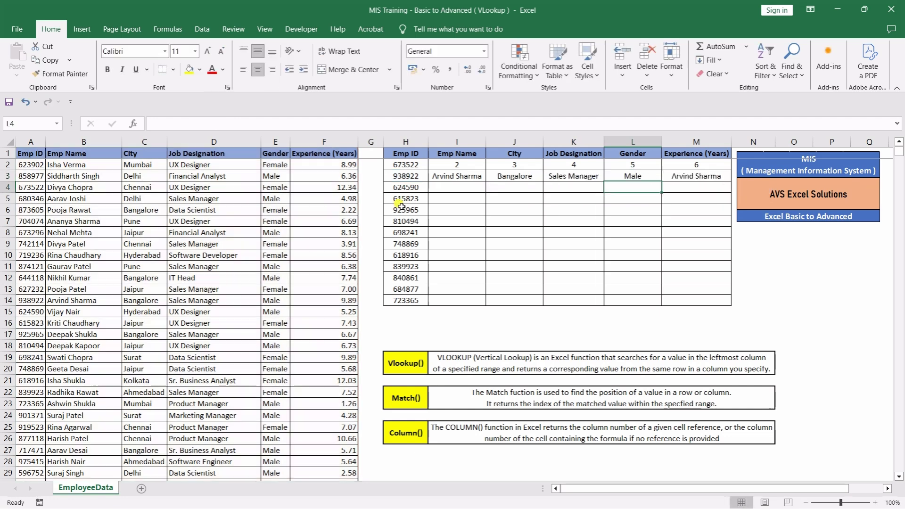
Step: Set the column index of the Experience (Years) VLOOKUP in M3 to 6
key("Up")
key("Right")
key("F2")
key("Left")
key("Left")
key("Left")
key("BackSpace")
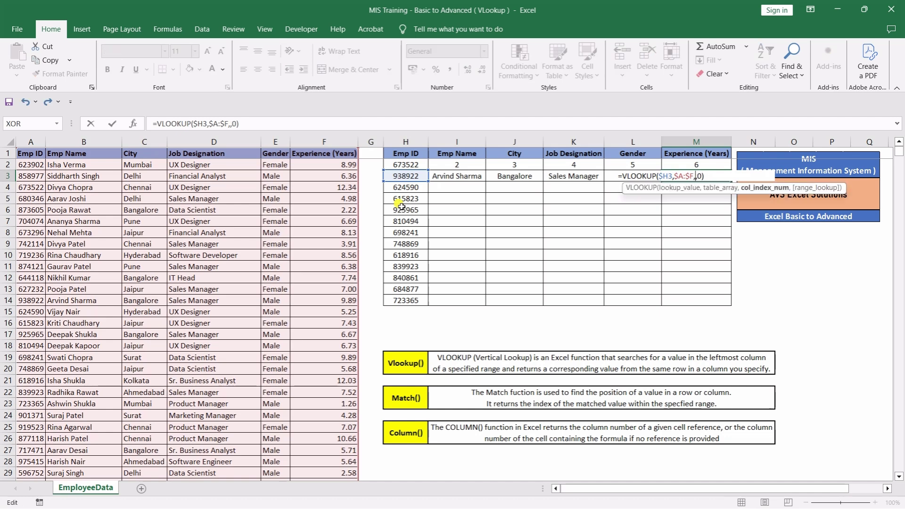
type("6")
key("Return")
Step: Fill the VLOOKUP formulas in I3:M3 down to row 14
left_click(462, 179)
key("ctrl+shift+Right")
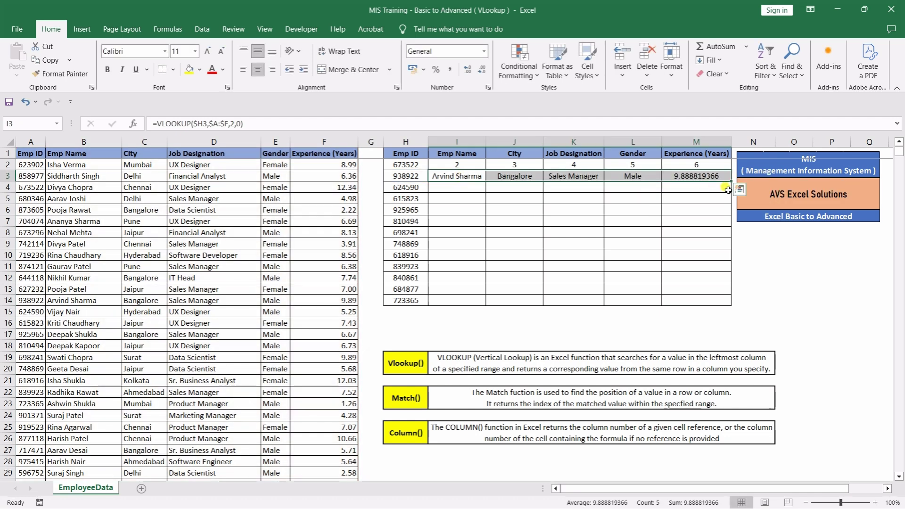
left_click_drag(731, 181, 731, 304)
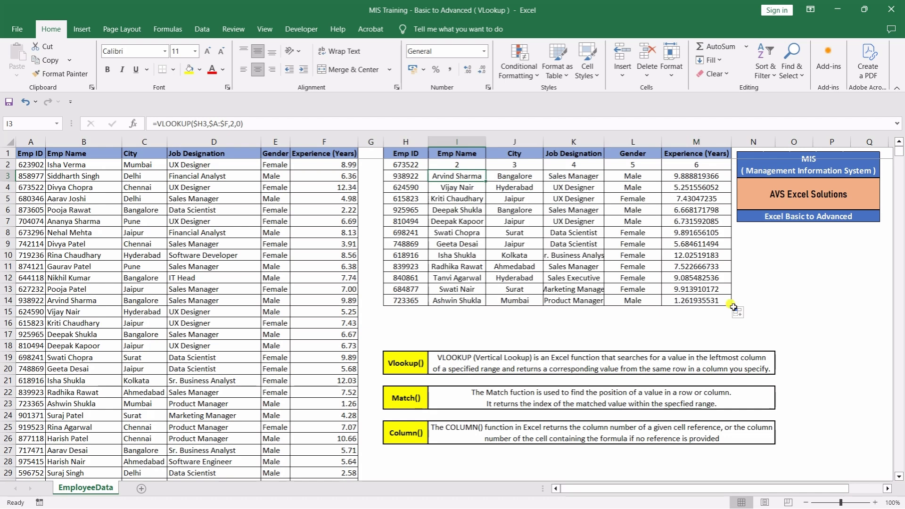
Step: Examine the column index numbers in the VLOOKUP formulas of I3:K3 and the MATCH formula in I2
key("Left")
key("Right")
key("F2")
key("Tab")
key("F2")
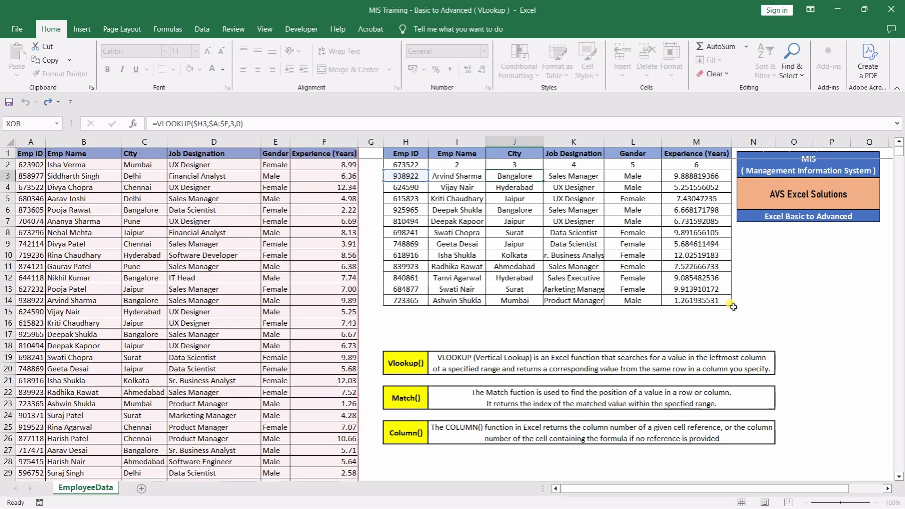
key("Tab")
key("F2")
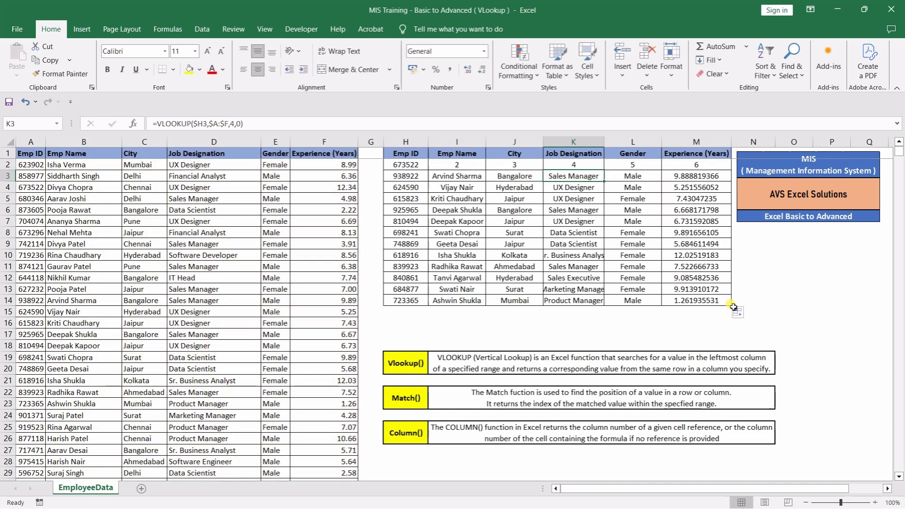
key("shift+Tab")
key("shift+Tab")
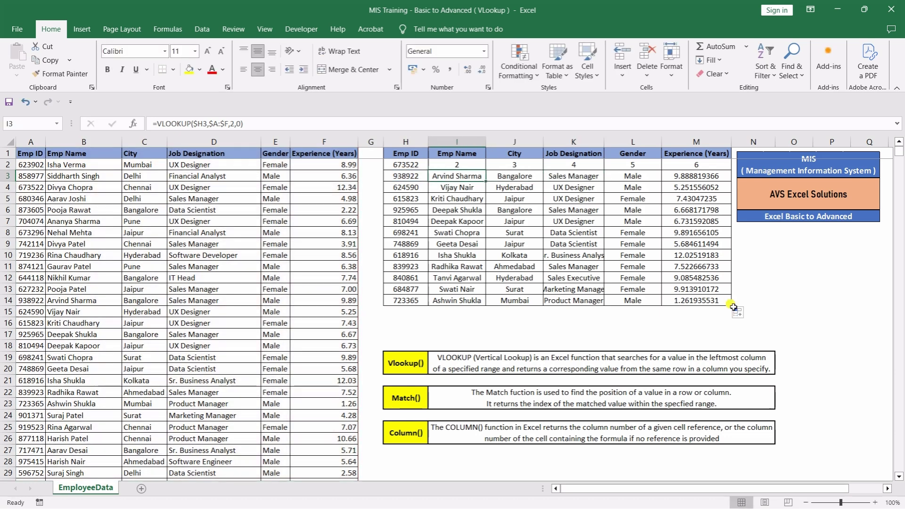
key("Up")
key("F2")
key("Return")
key("F2")
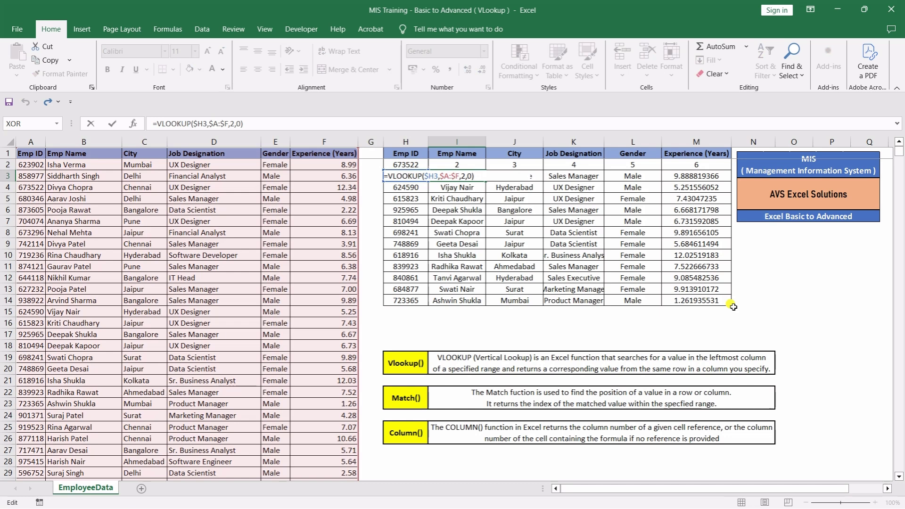
key("Left")
key("Left")
key("Left")
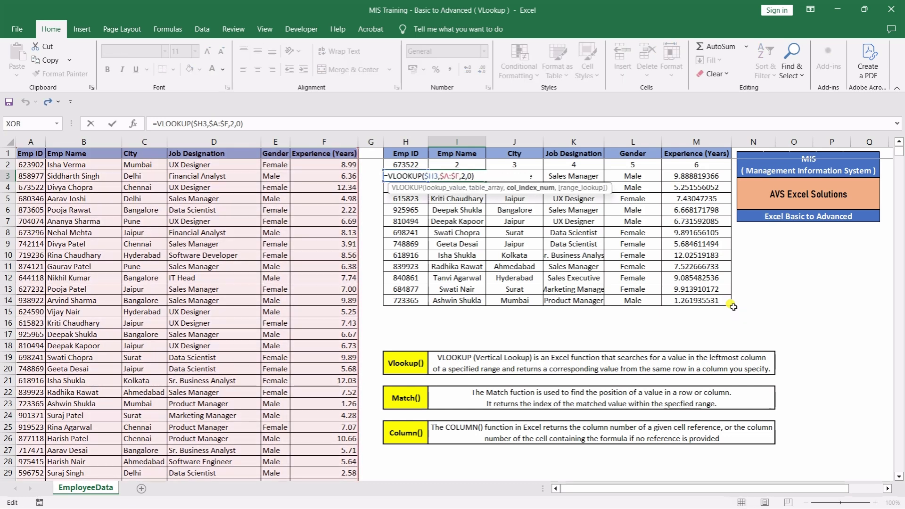
key("BackSpace")
key("Escape")
Step: Copy the expression MATCH(I$1,$A$1:$F$1,0) from the formula in I2, without its equals sign
key("Up")
key("F2")
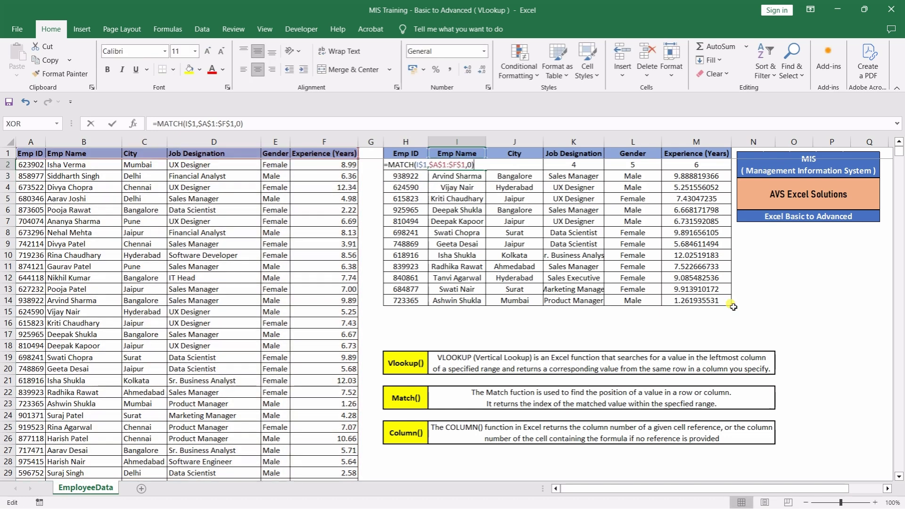
key("Left")
key("Left")
key("Left")
key("Left")
key("Left")
key("Left")
key("Left")
key("Left")
key("Left")
key("Left")
key("Left")
key("Left")
key("Left")
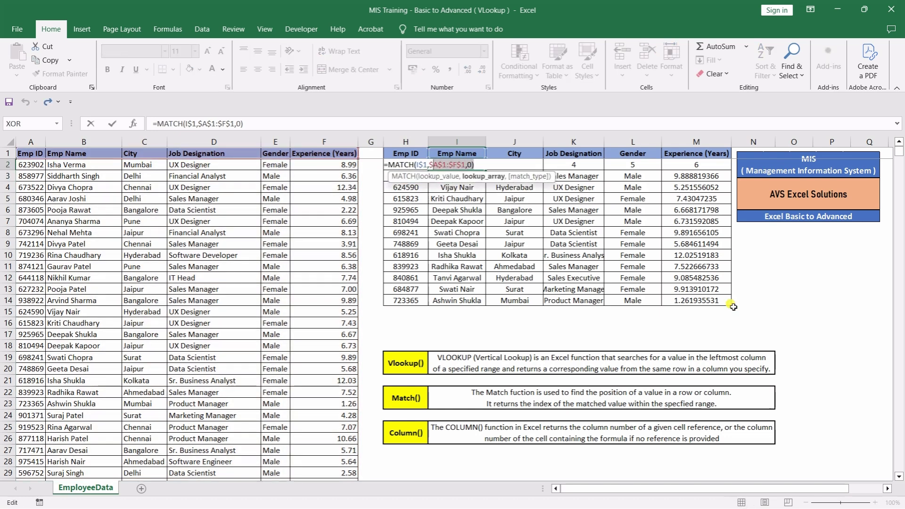
key("shift+Left")
key("shift+Left")
key("shift+Left")
key("shift+Left")
key("shift+Left")
key("shift+Left")
key("shift+Left")
key("shift+Left")
key("shift+Left")
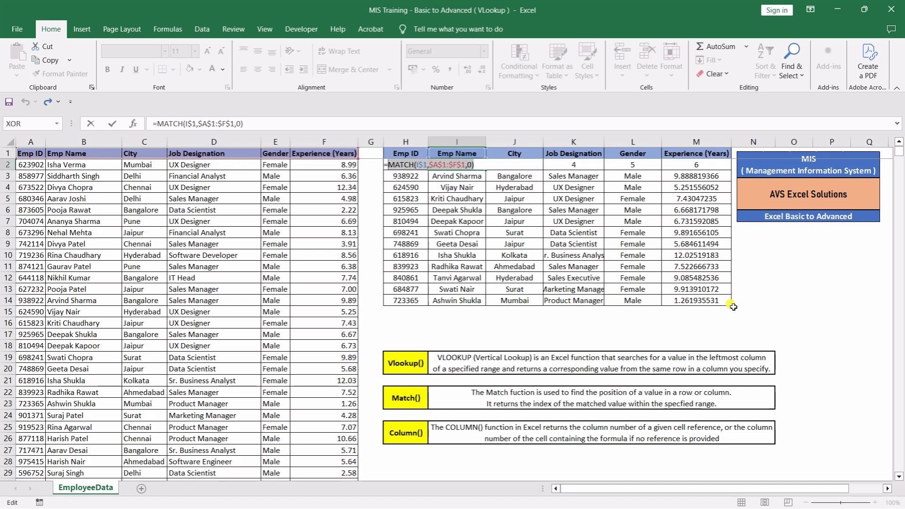
key("Return")
Step: Replace the column index in I3 so the formula reads =VLOOKUP($H3,$A:$F,MATCH(I$1,$A$1:$F$1,0),0)
key("F2")
key("Left")
key("Left")
key("Left")
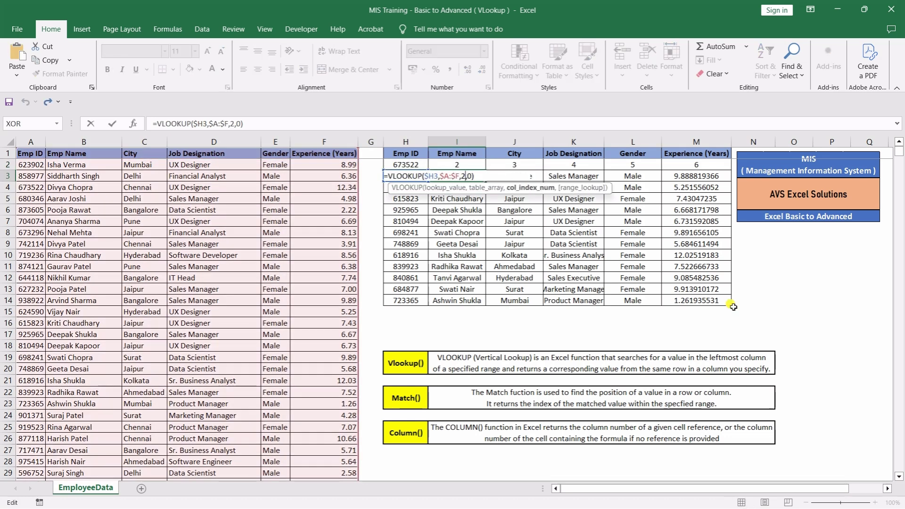
key("BackSpace")
type("MATCH(I$1,$A$1:$F$1,0)")
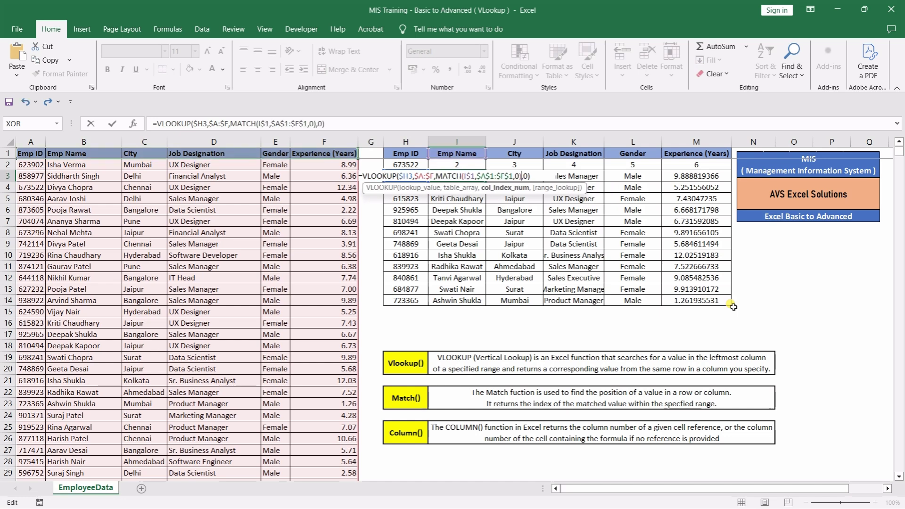
key("ctrl+Return")
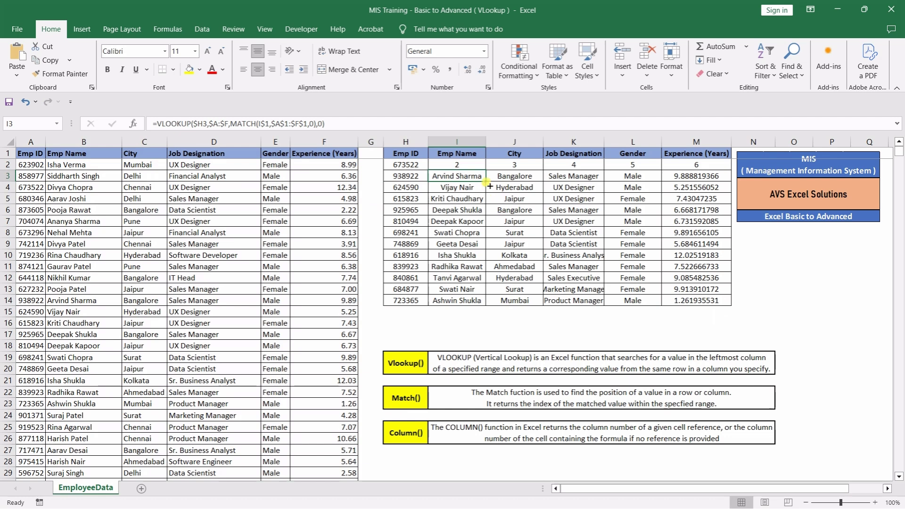
Step: Fill the VLOOKUP with MATCH from I3 down to row 14 and across to column M, and check the formulas in I3 and J3
double_click(486, 181)
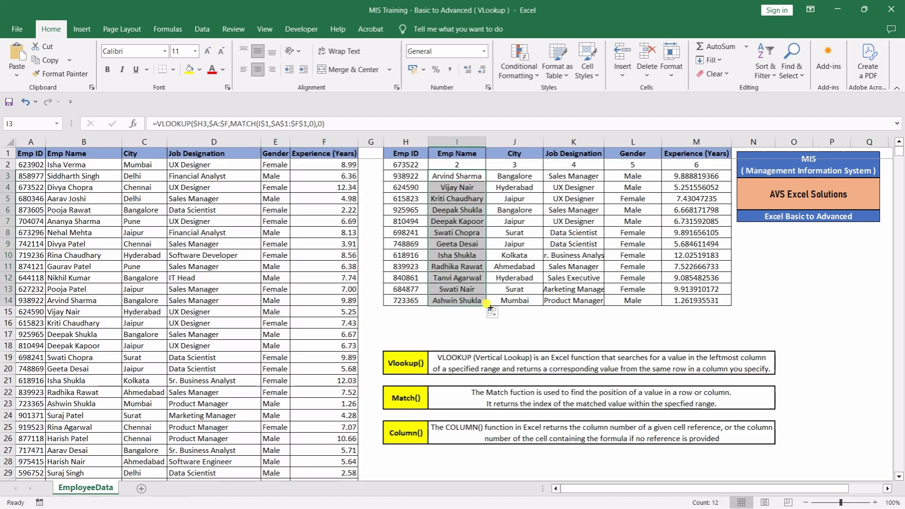
left_click_drag(486, 305, 722, 303)
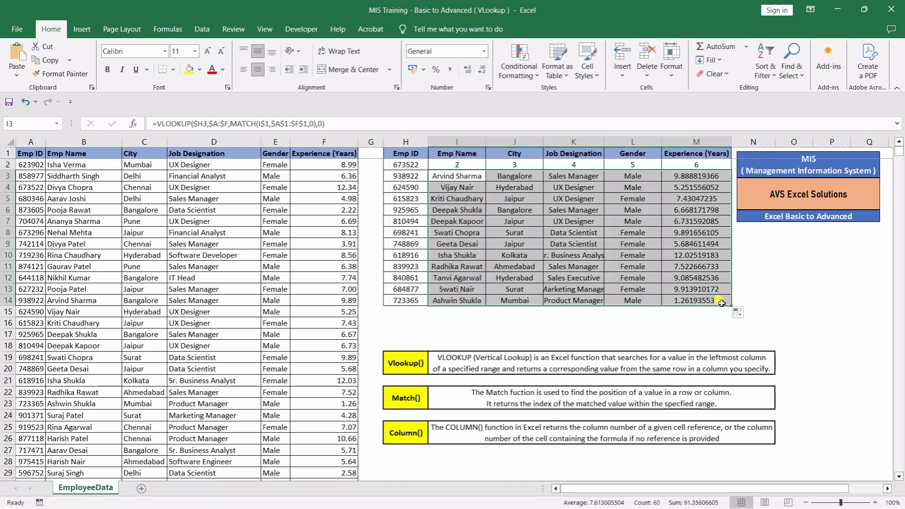
key("F2")
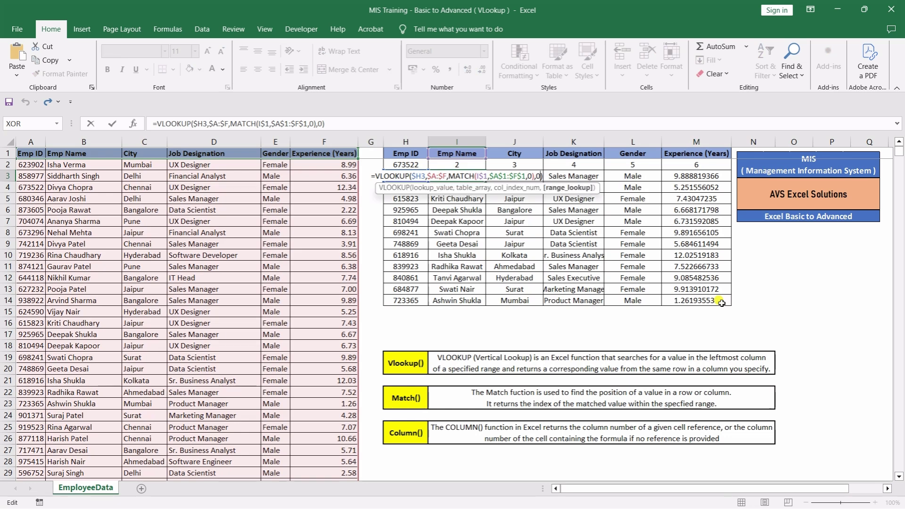
key("Tab")
key("Left")
key("F2")
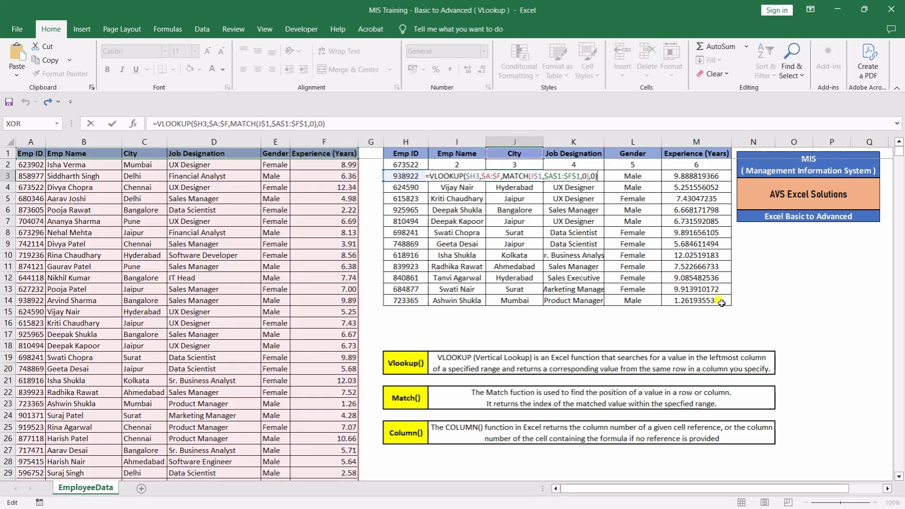
key("Tab")
Step: Copy the VLOOKUP with MATCH formulas from I3:M3 into I2:M2 and check the formula in I2
key("Left")
key("ctrl+shift+Right")
key("ctrl+c")
key("ctrl+v")
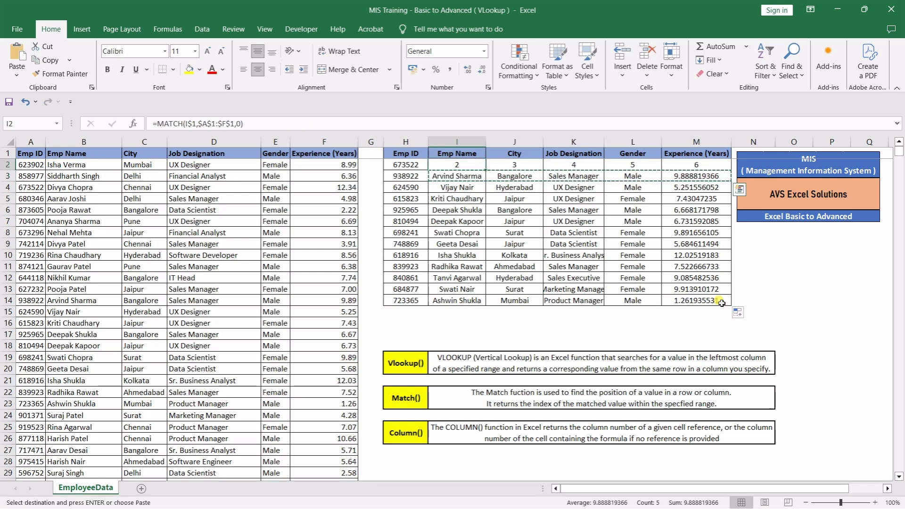
key("Up")
key("Escape")
key("Up")
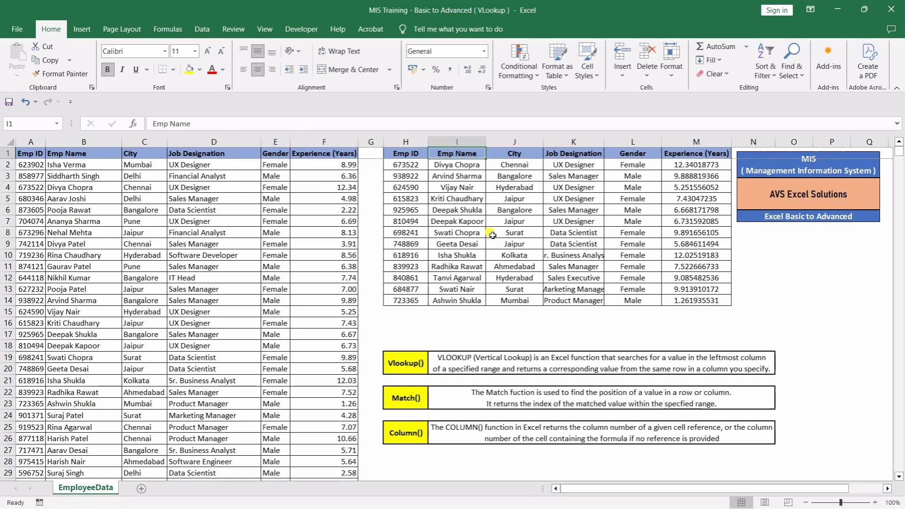
key("Down")
key("F2")
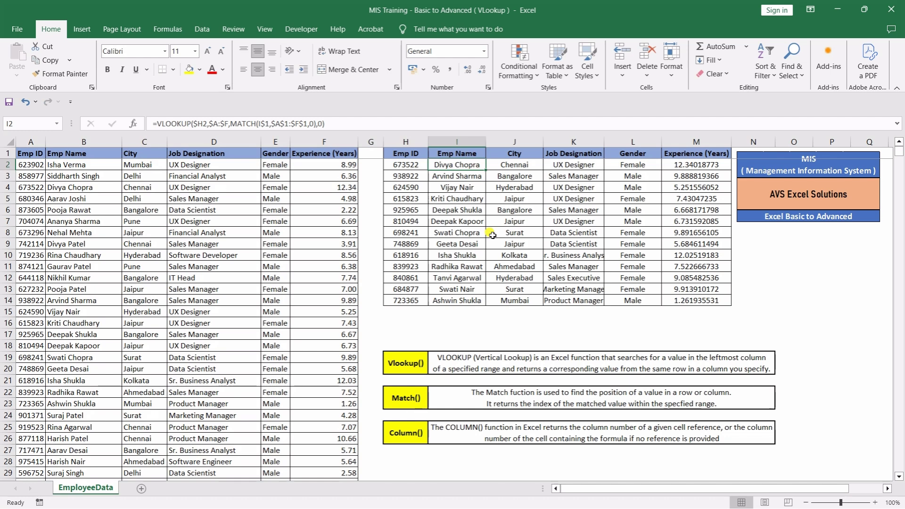
key("ctrl+Return")
Step: Look over the Vlookup() and Column() explanation notes below the lookup table
left_click(404, 373)
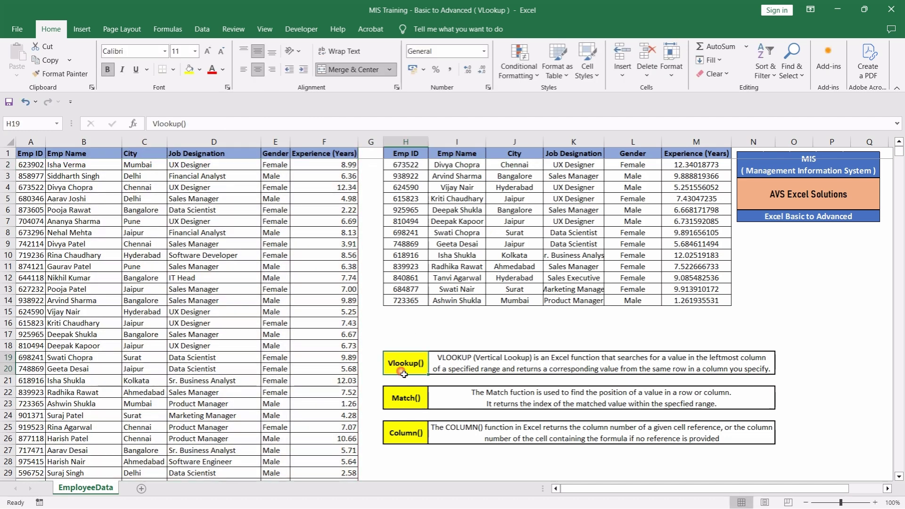
left_click(406, 433)
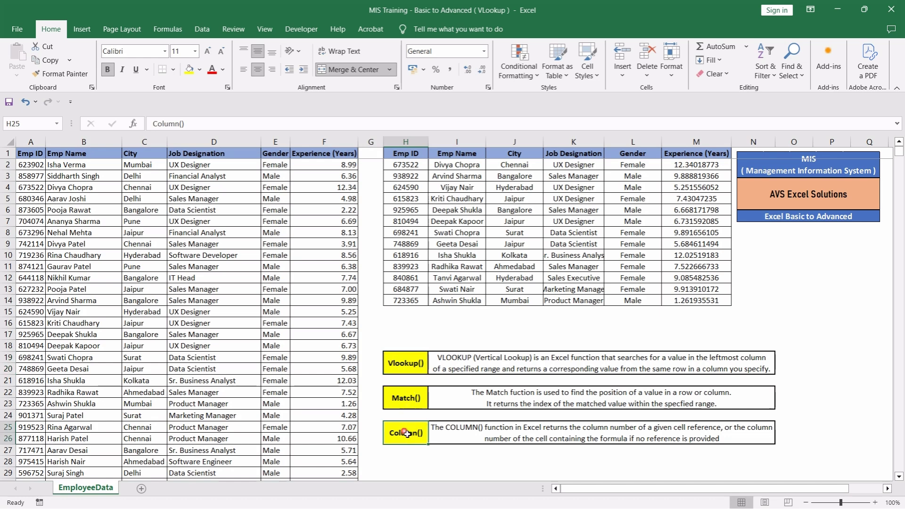
left_click(463, 154)
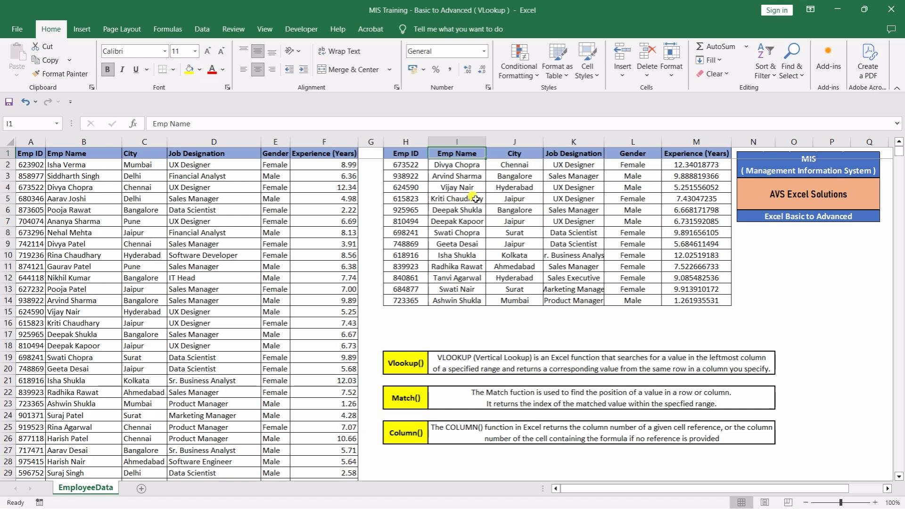
left_click(413, 368)
left_click(402, 435)
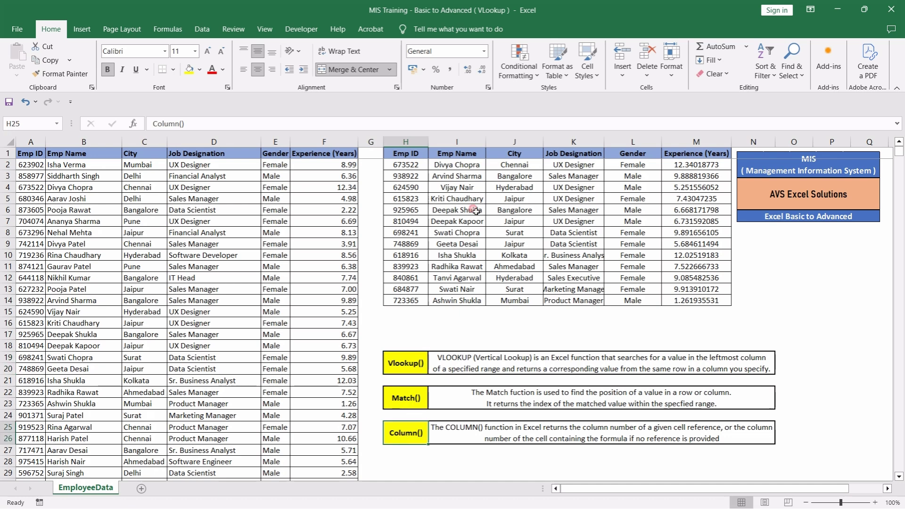
Step: Compare the order of the lookup table headers in H1:M1 with the source headers in A1:F1
left_click(414, 157)
key("ctrl+shift+Right")
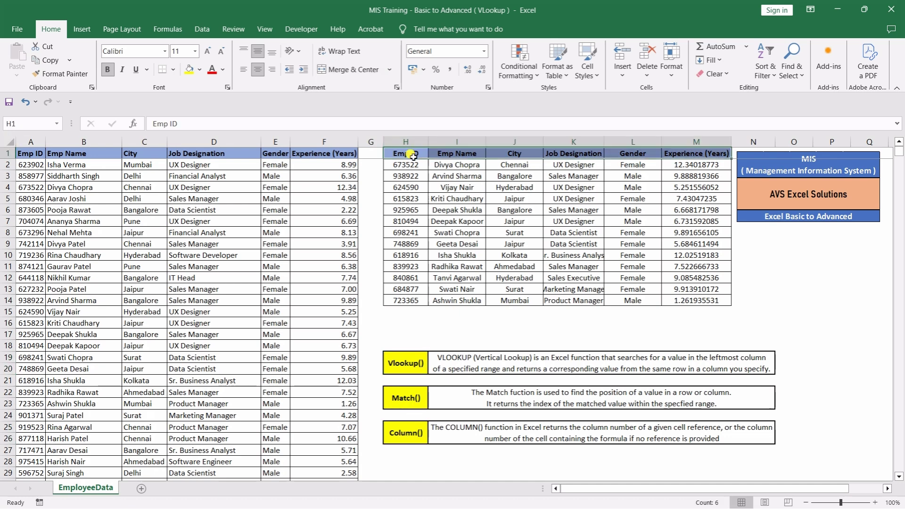
key("ctrl+Left")
key("ctrl+Left")
key("ctrl+shift+Right")
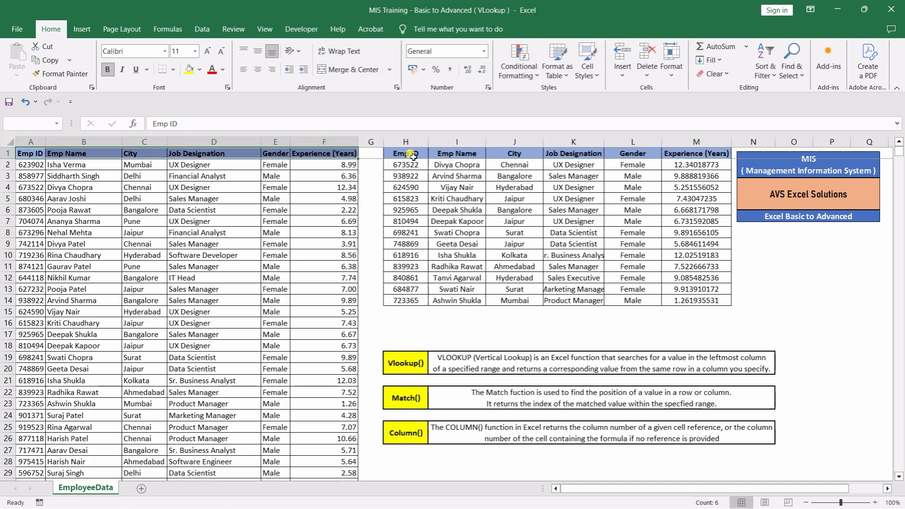
key("ctrl+Right")
key("ctrl+Right")
key("Right")
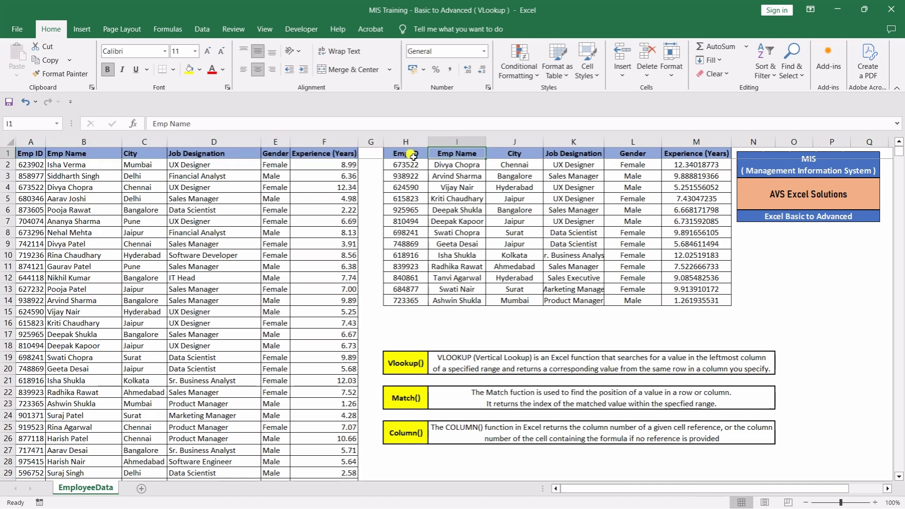
key("Down")
key("Up")
key("Left")
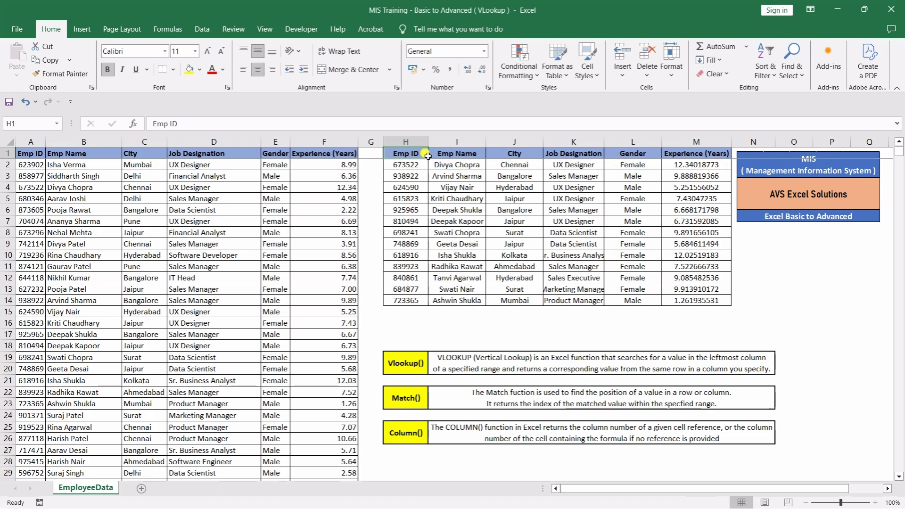
key("ctrl+shift+Right")
key("ctrl+Home")
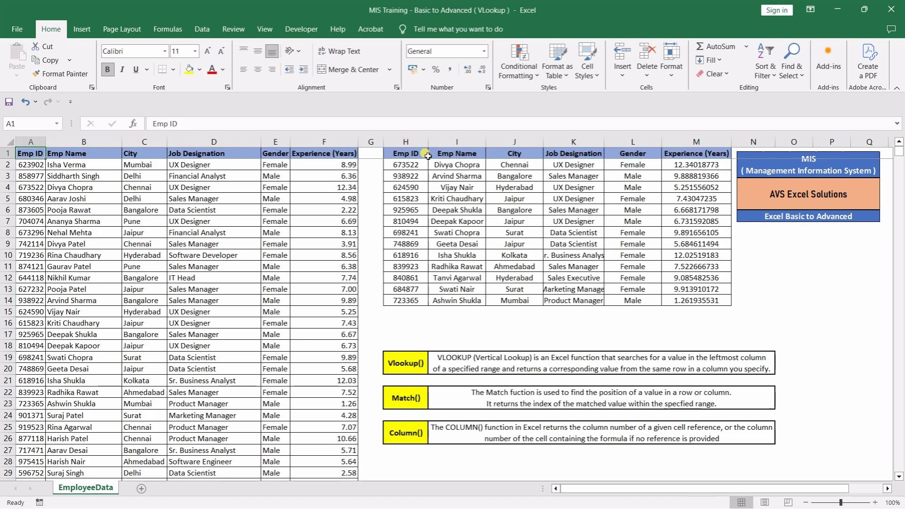
key("ctrl+shift+Right")
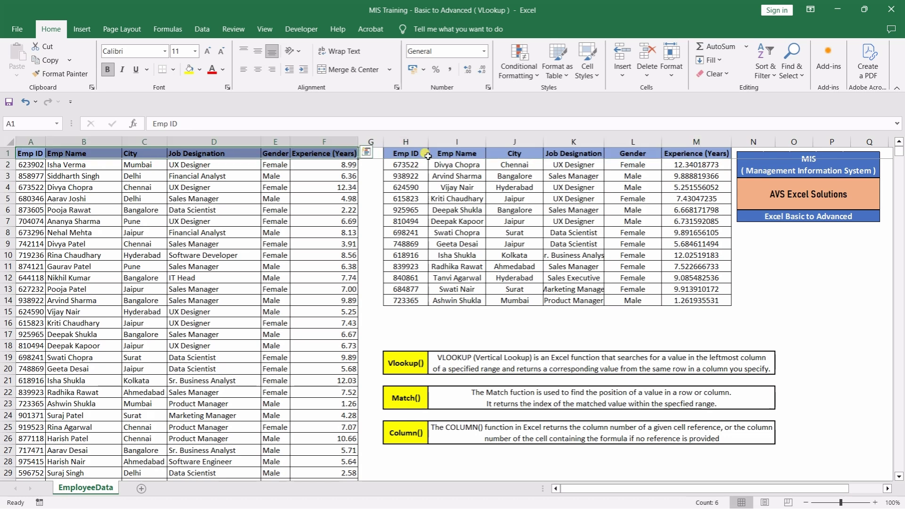
left_click(521, 155)
left_click(521, 156)
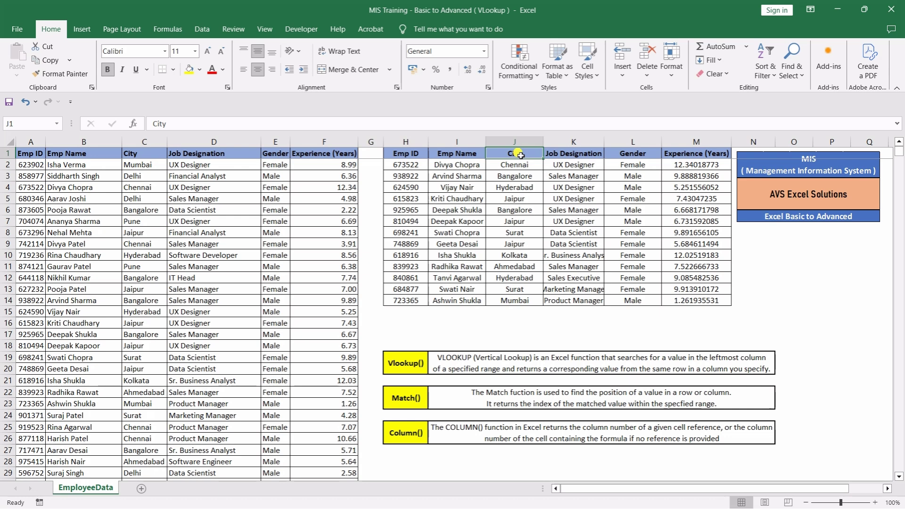
Step: Move the City cells J1:J14 in front of the Emp Name column of the lookup table
key("ctrl+shift+Down")
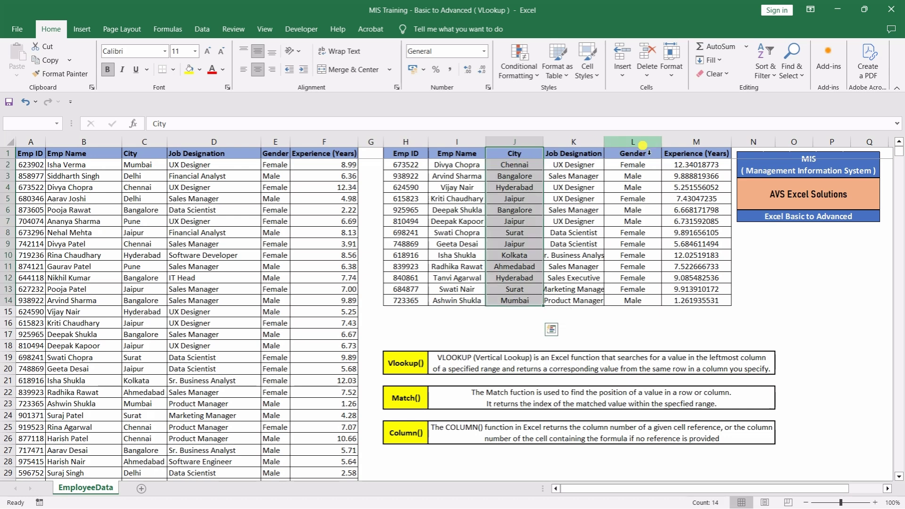
key("ctrl+c")
left_click(470, 154)
key("ctrl+shift+Down")
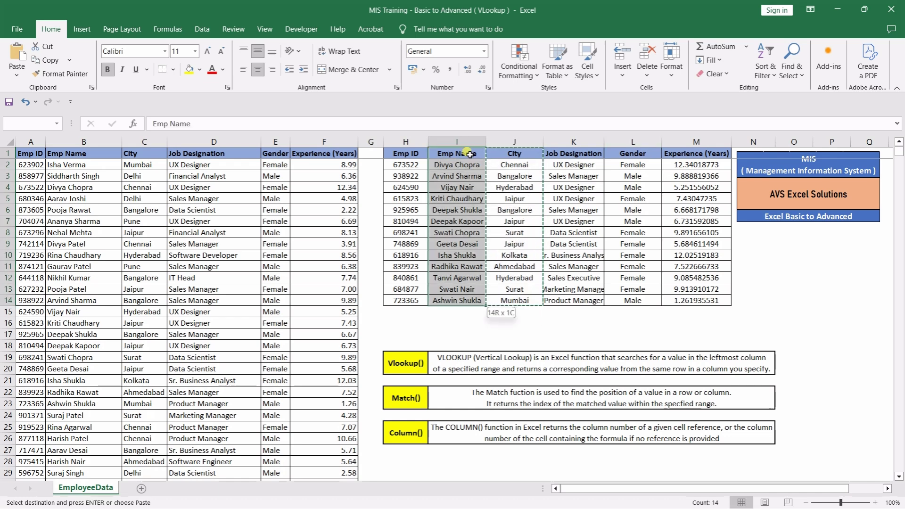
key("ctrl+plus")
Step: Move the Gender cells L1:L14 in front of the Job Designation column of the lookup table
left_click(633, 154)
key("ctrl+shift+Down")
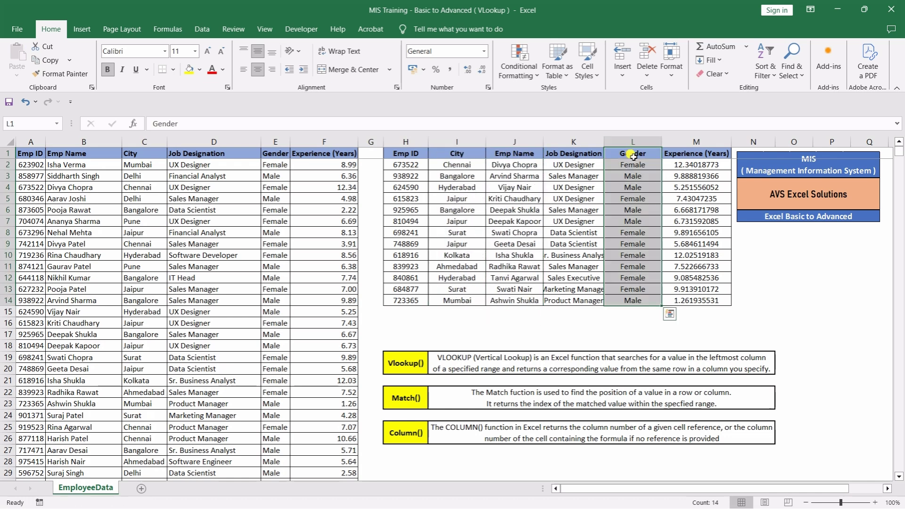
key("ctrl+x")
key("Left")
key("ctrl+shift+Down")
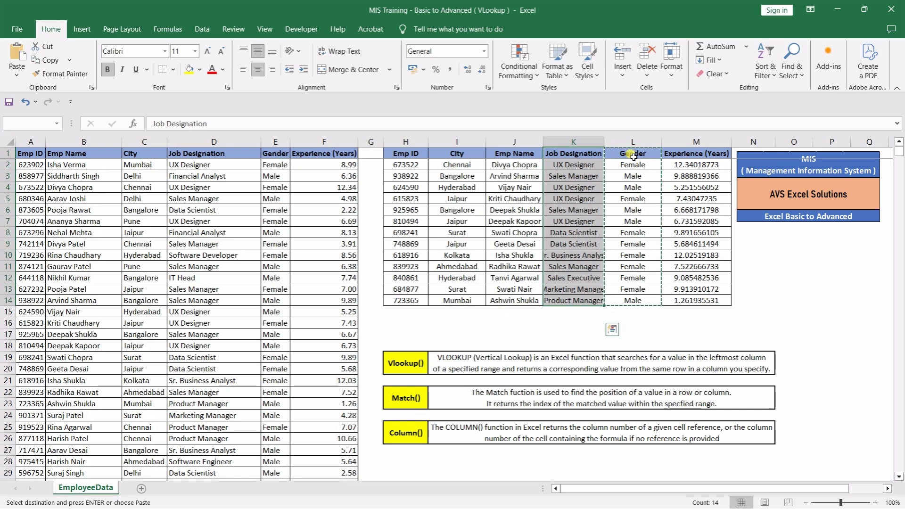
key("ctrl+plus")
Step: Check the VLOOKUP with MATCH formula in I2 and look at the Vlookup() and Match() notes
key("Left")
key("Left")
key("Down")
key("F2")
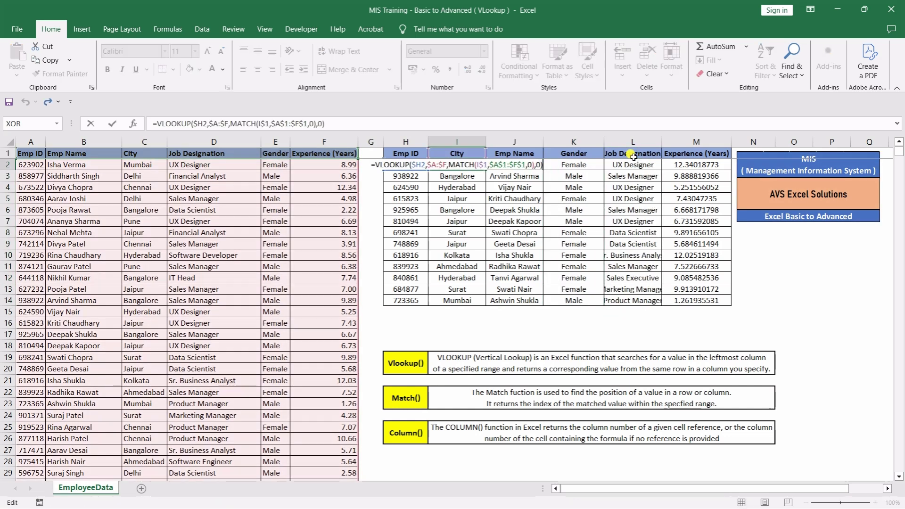
key("Escape")
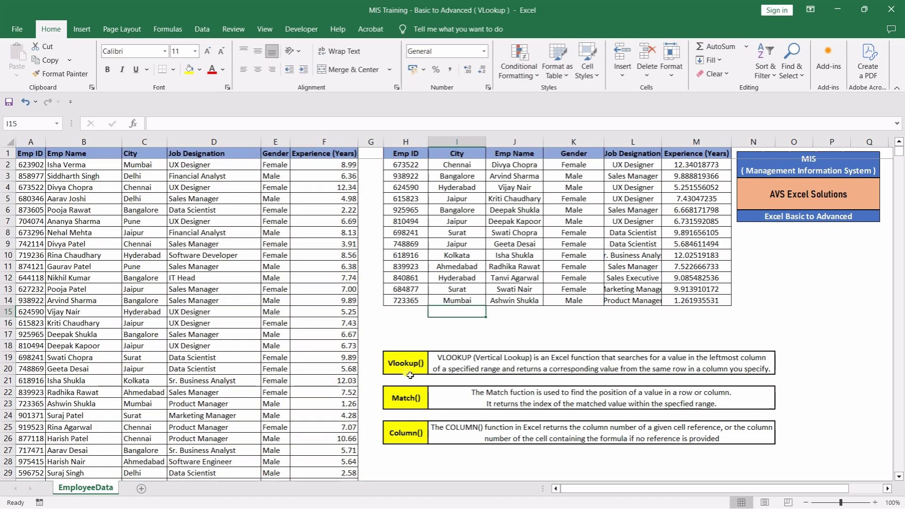
left_click(410, 375)
left_click(410, 396)
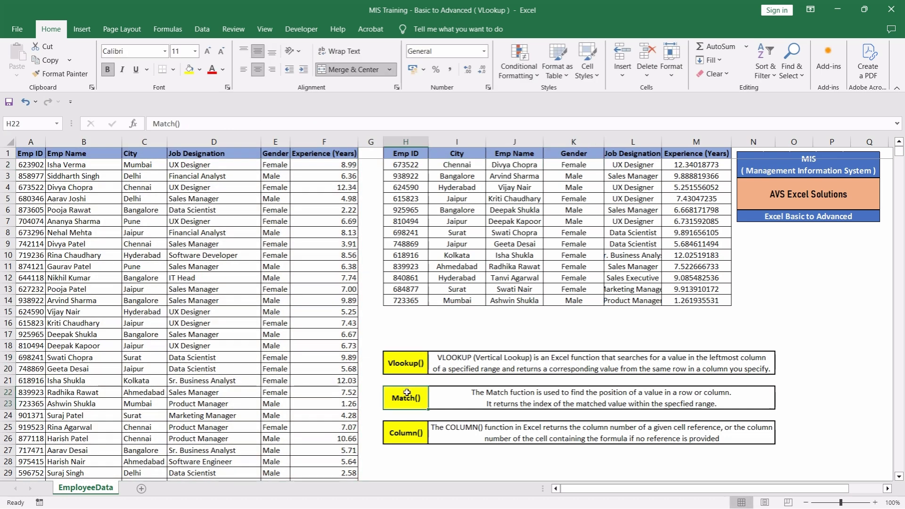
Step: Compare the rearranged City and Emp Name headers in I1:J1 with the source headers in A1:F1
left_click(466, 155)
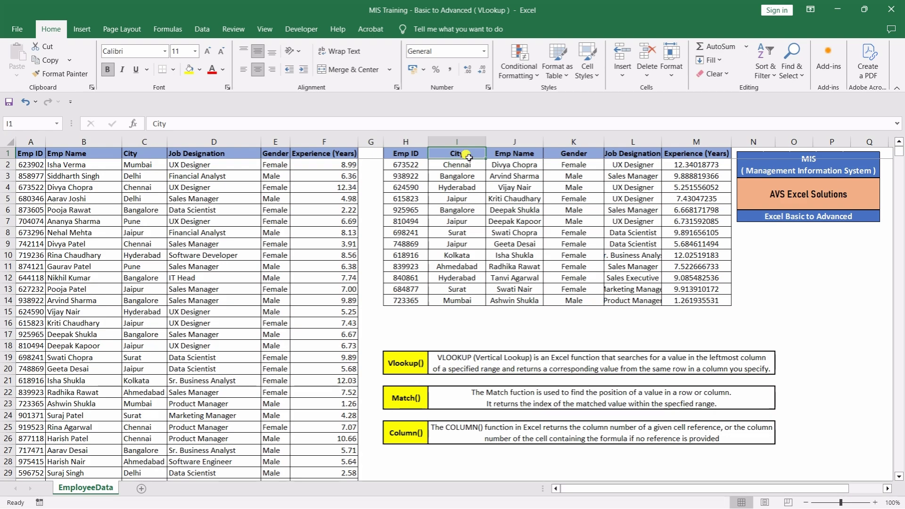
left_click_drag(469, 157, 515, 154)
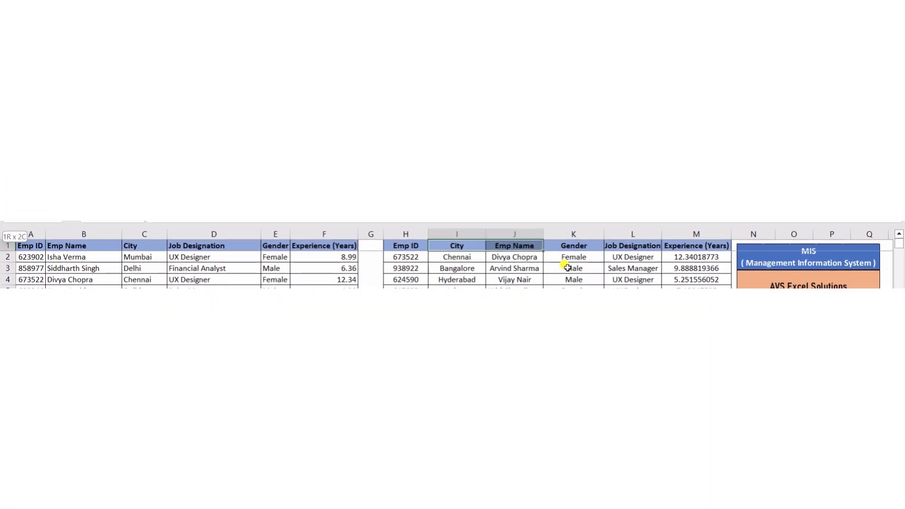
key("ctrl+Left")
key("ctrl+Left")
key("ctrl+Left")
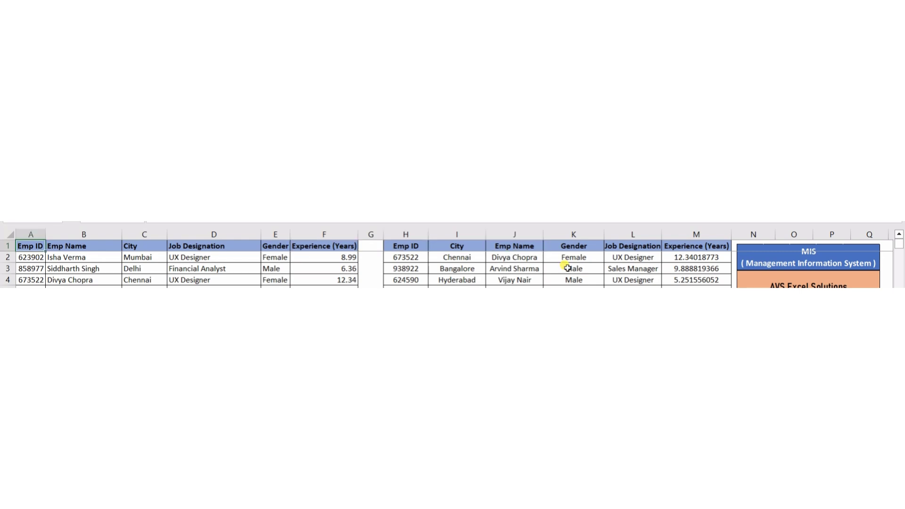
key("ctrl+shift+Right")
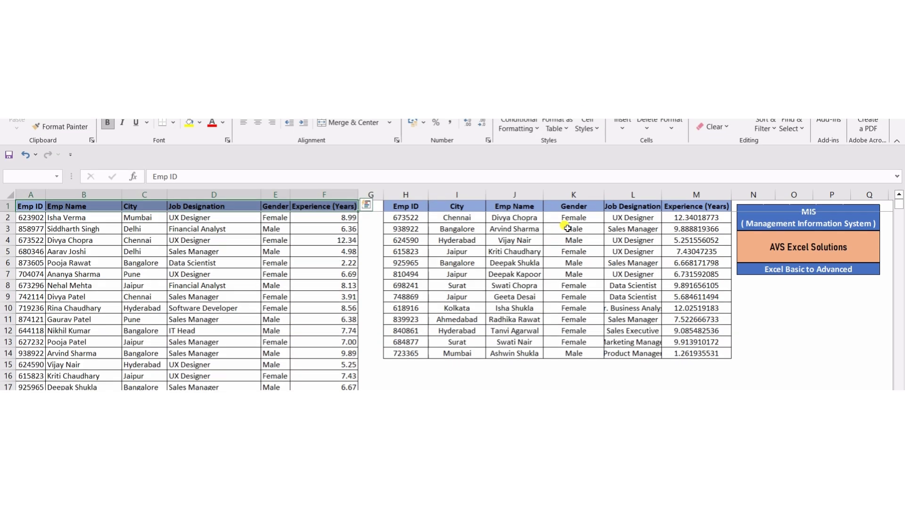
Step: Change the header in J1 to Name and check the lookup results beneath it
key("ctrl+Right")
key("ctrl+Right")
key("Right")
key("Right")
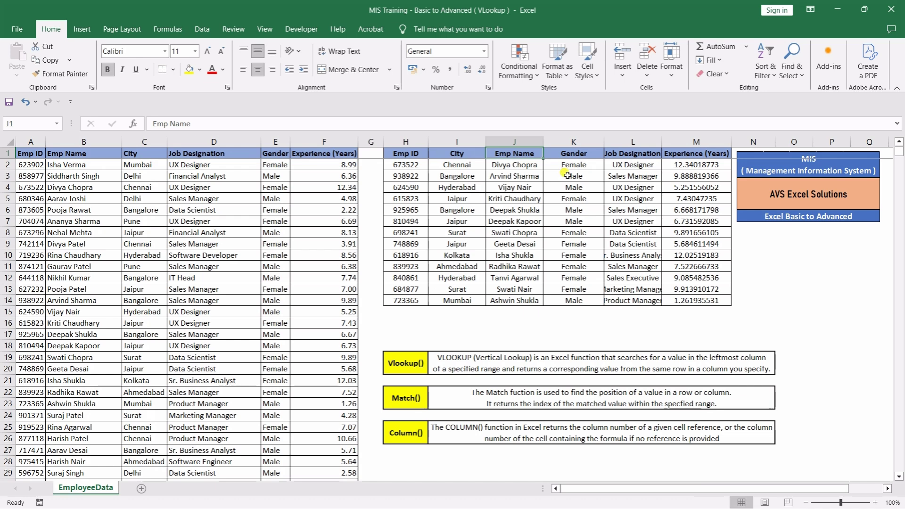
type("Name")
key("Return")
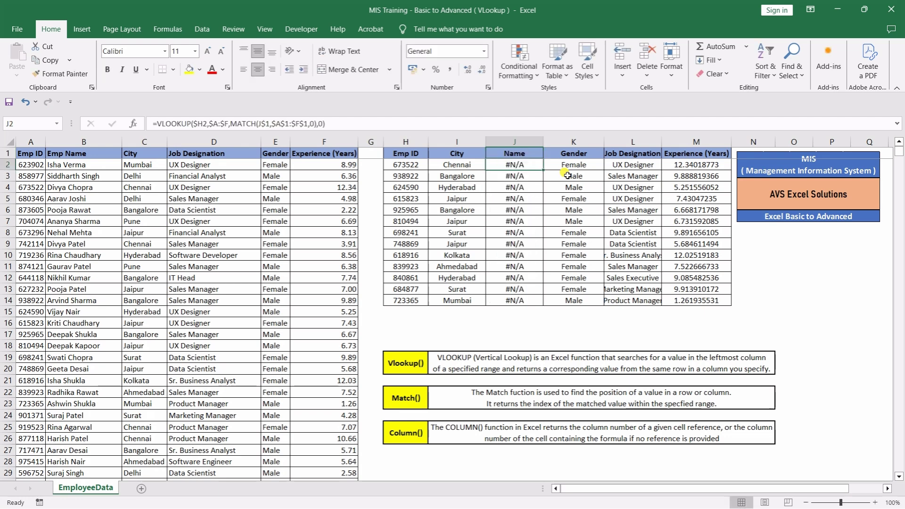
key("Down")
key("Down")
key("Down")
key("Up")
key("Up")
key("Up")
key("Up")
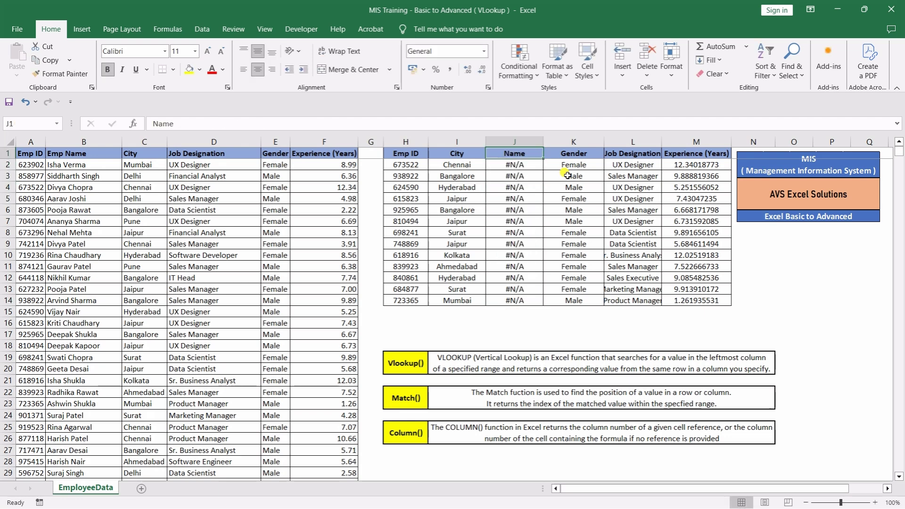
Step: Compare the Name header in J1 and the other lookup table headers with the source headers in A1:F1
key("ctrl+c")
key("ctrl+Left")
key("ctrl+Left")
key("ctrl+Left")
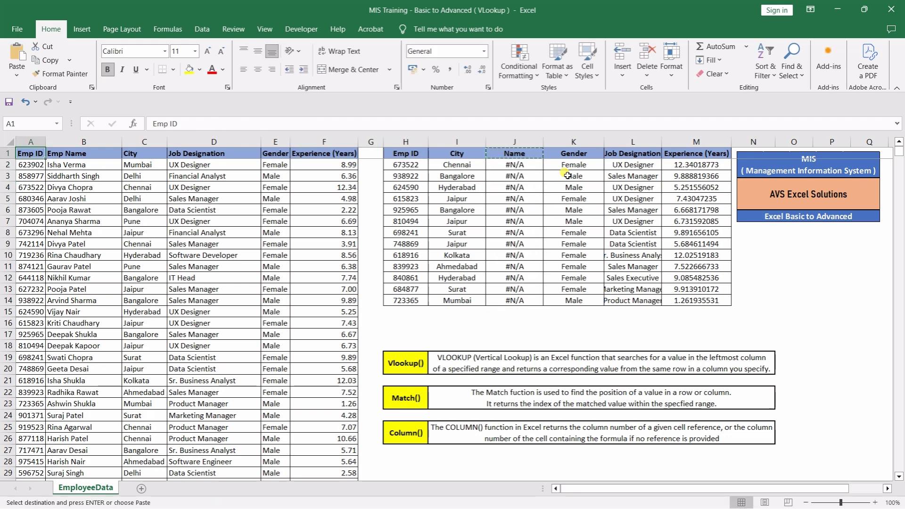
key("ctrl+shift+Right")
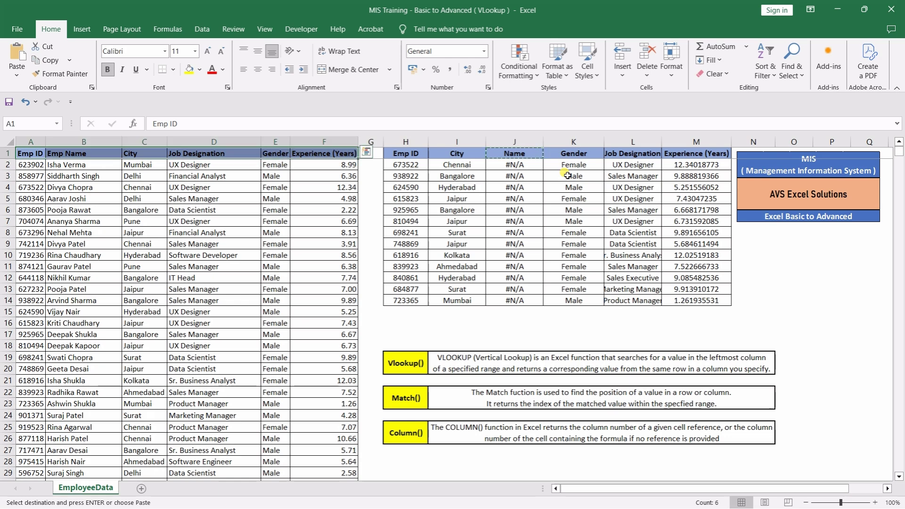
left_click(538, 154)
key("ctrl+Left")
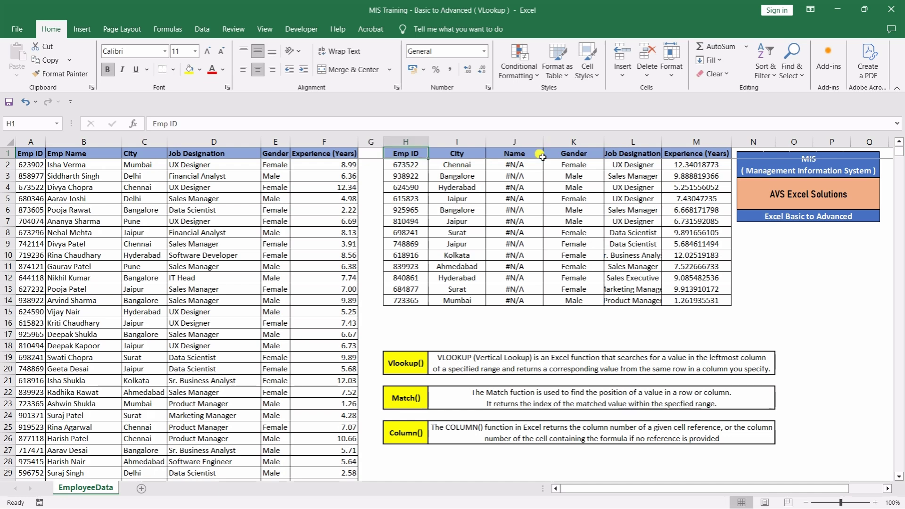
key("ctrl+shift+Right")
key("ctrl+Left")
key("ctrl+Left")
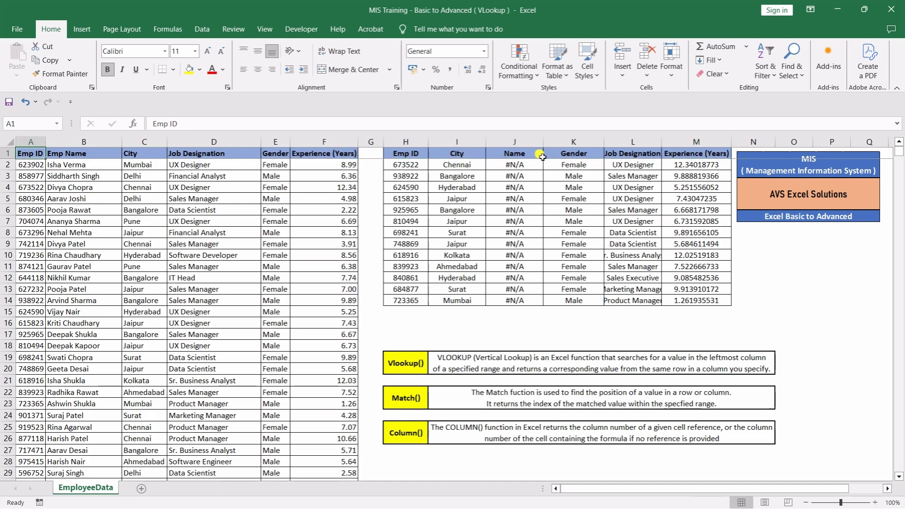
key("ctrl+shift+Right")
key("ctrl+Right")
Step: Set the header in J1 to Emp Name and check the column's results down to J14
double_click(540, 155)
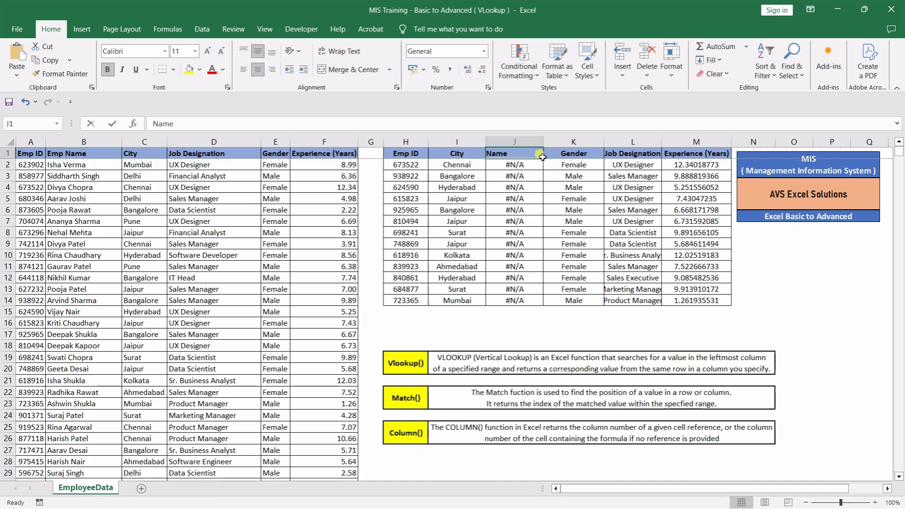
type("Emp Name")
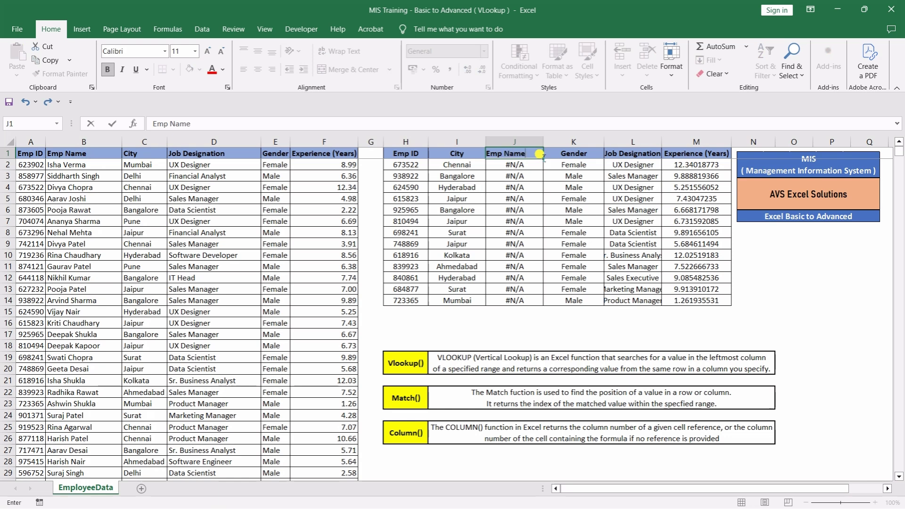
key("Return")
key("ctrl+Down")
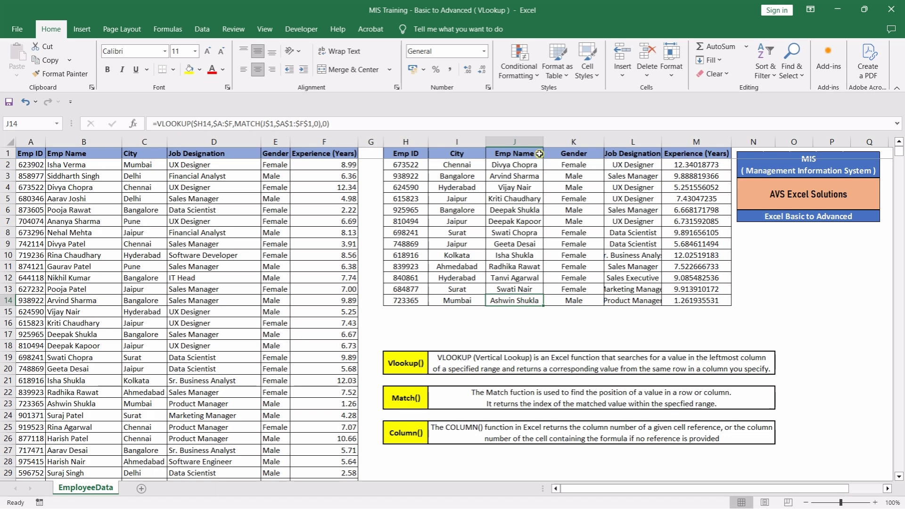
Step: Open the formula in I2 and examine its lookup value argument $H2
key("ctrl+Up")
key("Down")
key("Left")
key("F2")
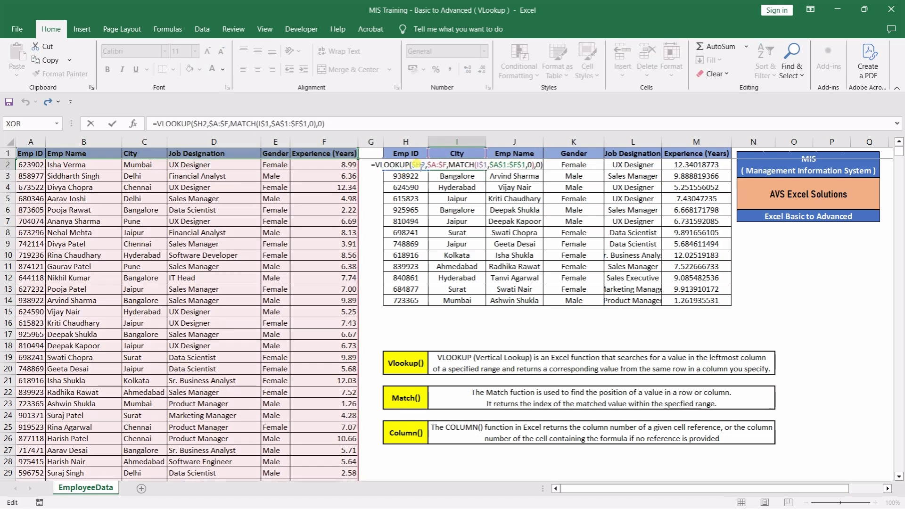
left_click(416, 164)
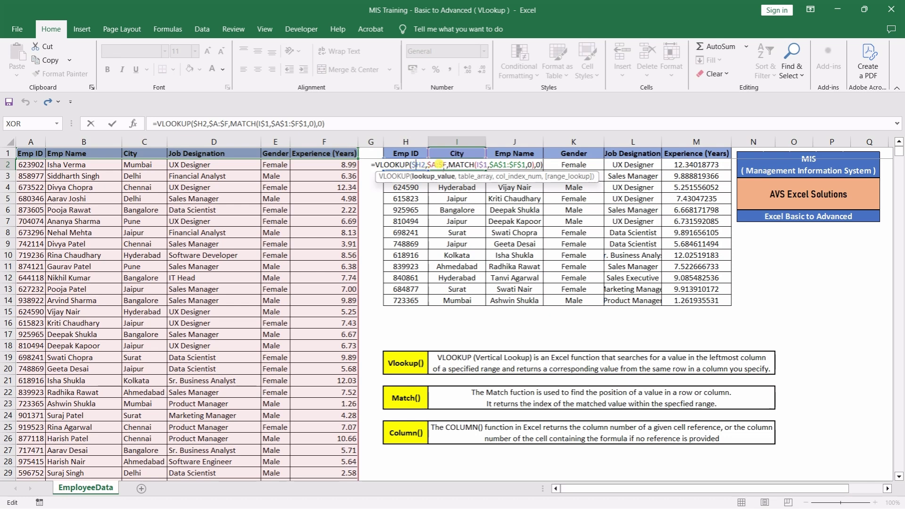